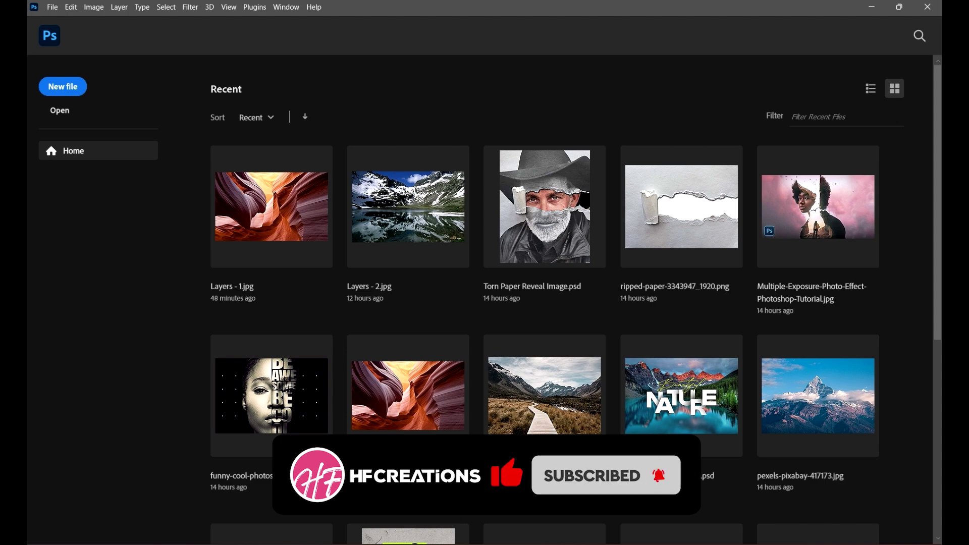
- Create a new 8 × 8 in, 300 ppi document with artboards enabled
{"action": "left_click", "coordinate": [53, 91]}
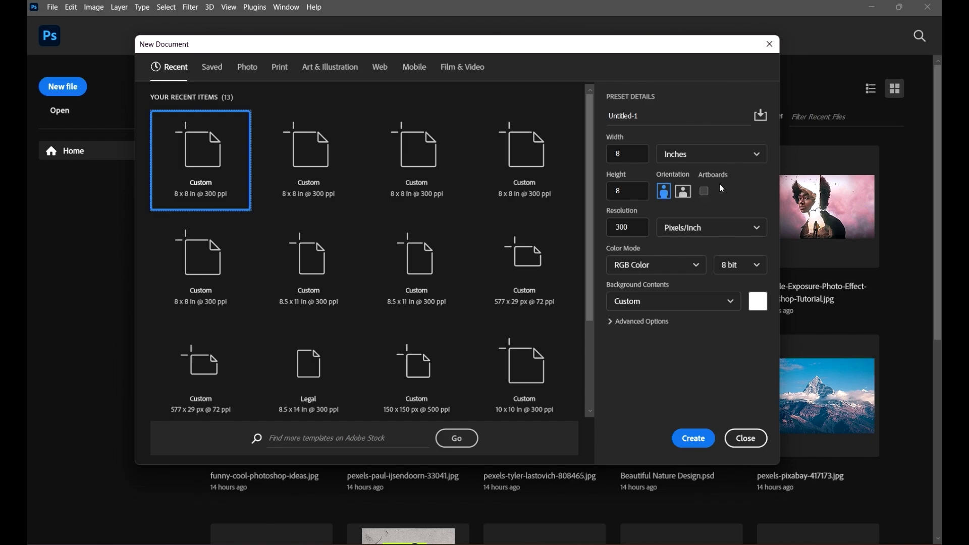
{"action": "left_click", "coordinate": [704, 193]}
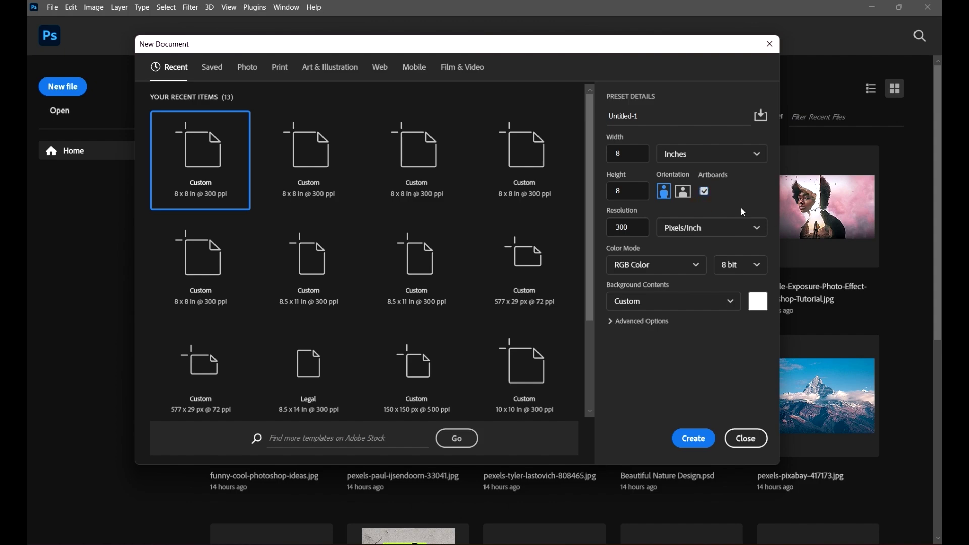
{"action": "left_click", "coordinate": [691, 442]}
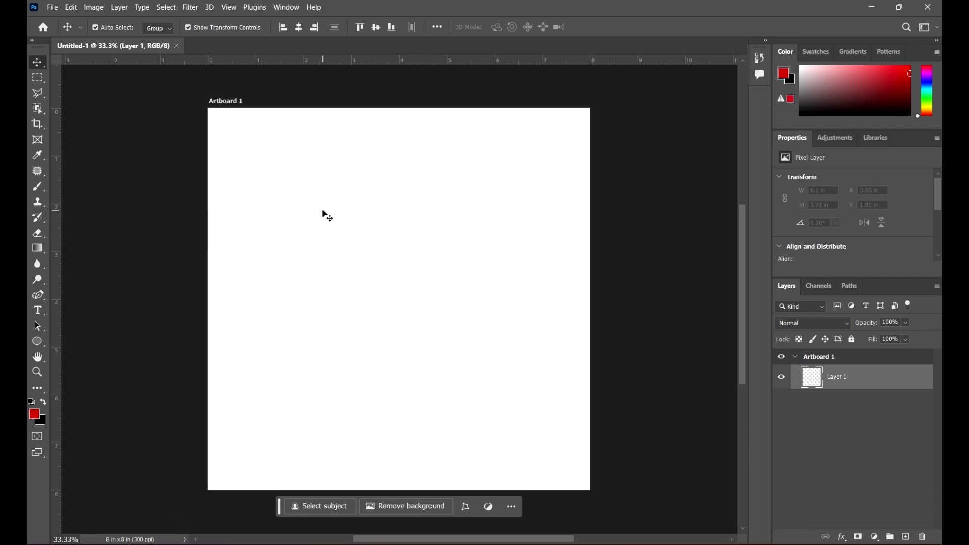
{"action": "scroll", "coordinate": [297, 177], "scroll_direction": "down", "scroll_amount": 3}
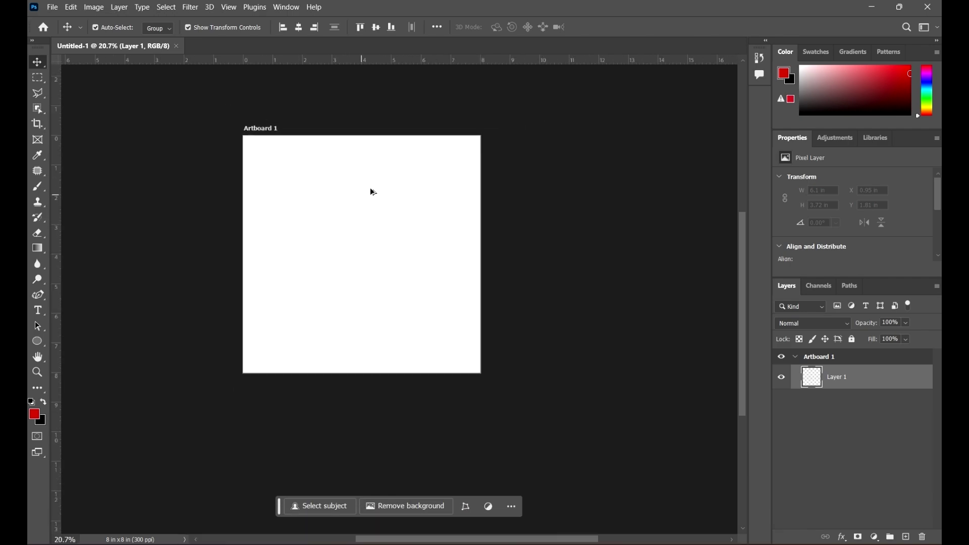
{"action": "scroll", "coordinate": [386, 182], "scroll_direction": "up", "scroll_amount": 3}
{"action": "scroll", "coordinate": [287, 190], "scroll_direction": "down", "scroll_amount": 1}
{"action": "scroll", "coordinate": [286, 190], "scroll_direction": "up", "scroll_amount": 1}
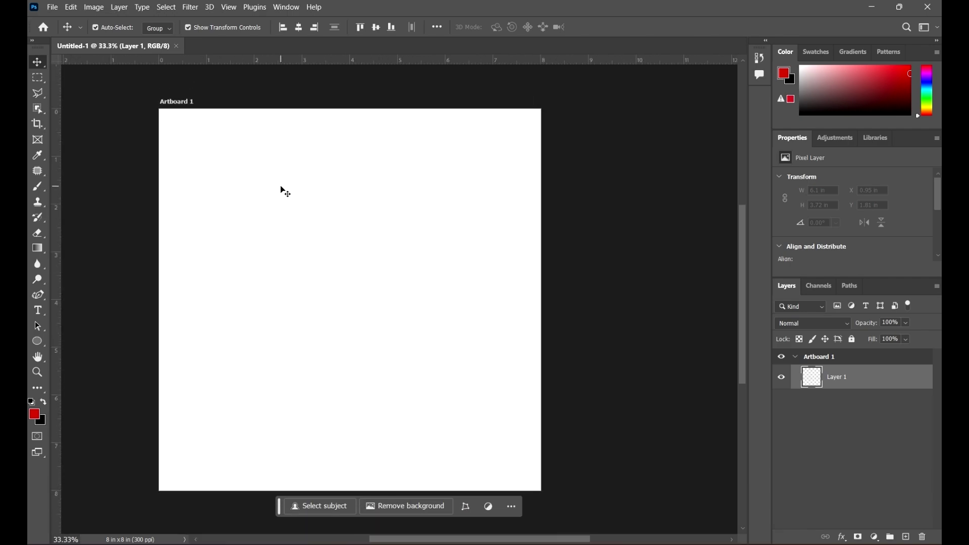
{"action": "scroll", "coordinate": [461, 244], "scroll_direction": "down", "scroll_amount": 1}
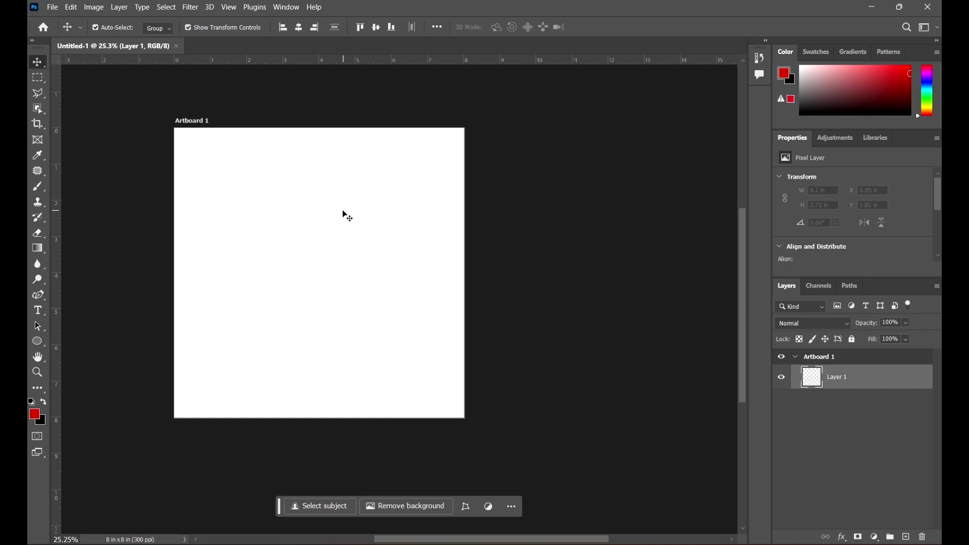
{"action": "scroll", "coordinate": [366, 193], "scroll_direction": "up", "scroll_amount": 1}
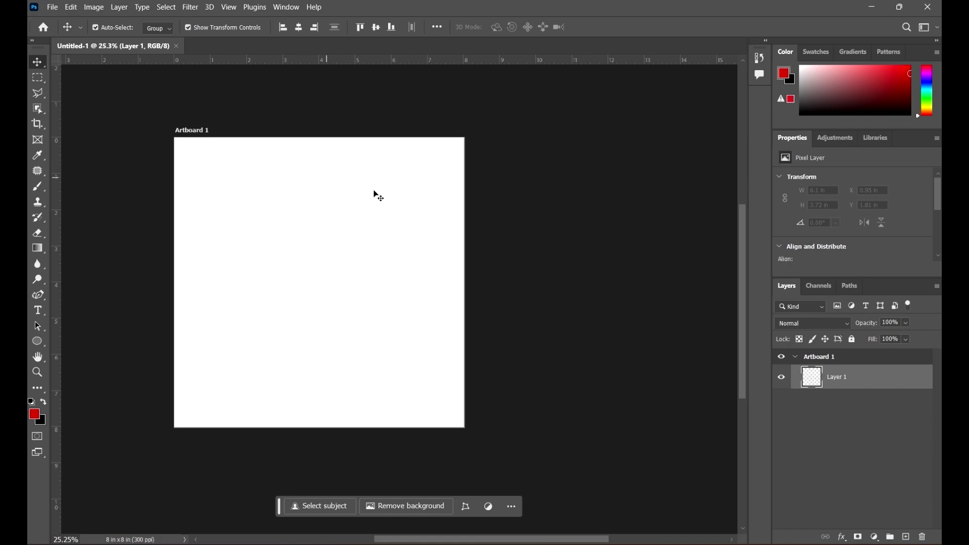
- Switch to the Artboard Tool and select Artboard 1
{"action": "left_click", "coordinate": [37, 62]}
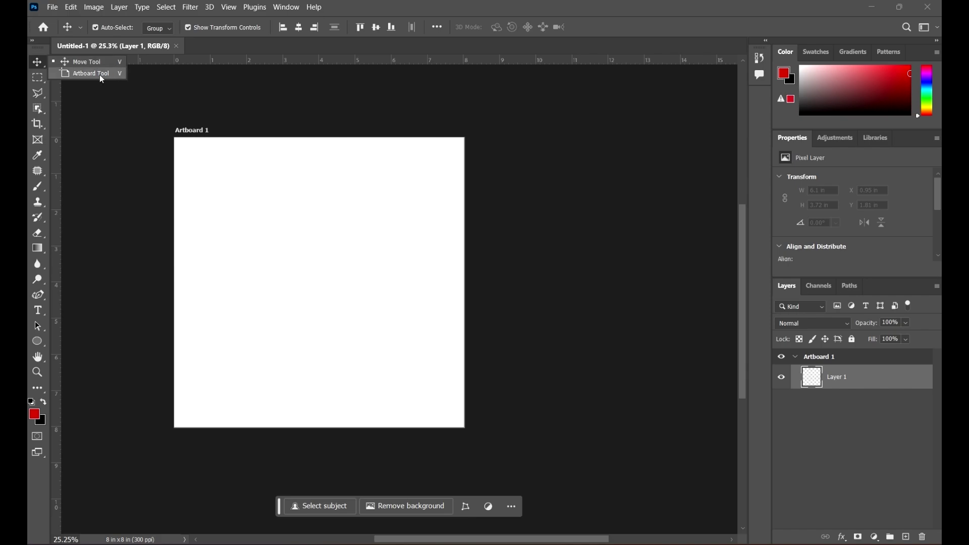
{"action": "left_click", "coordinate": [84, 75]}
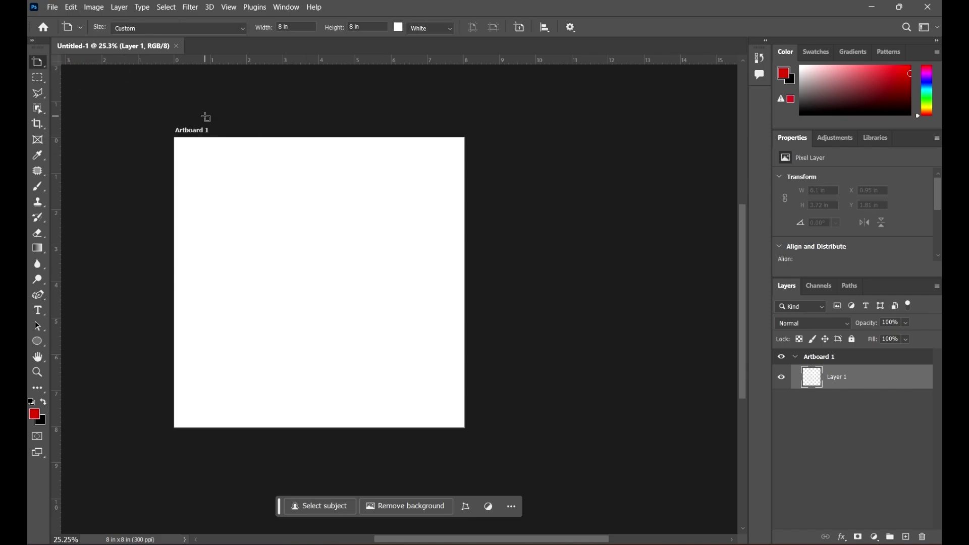
{"action": "left_click", "coordinate": [190, 132]}
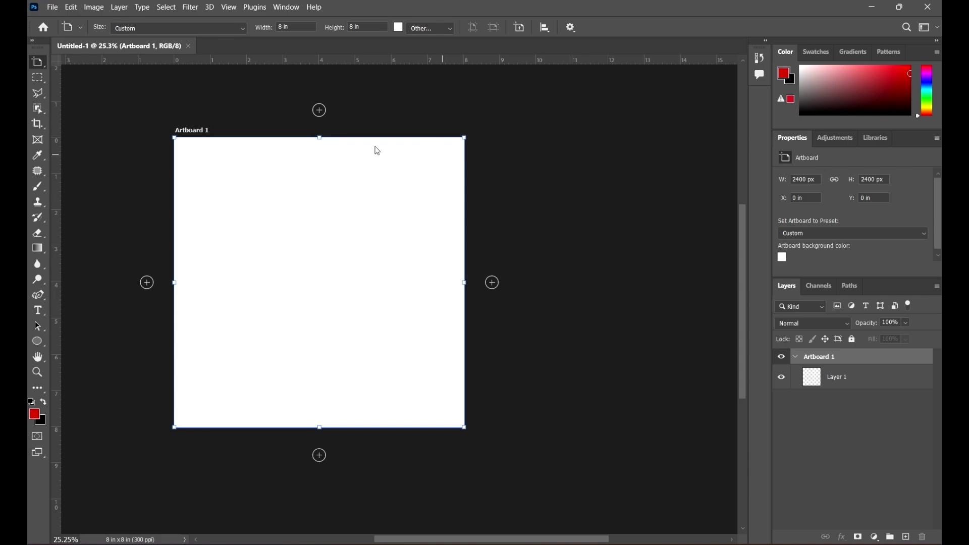
{"action": "scroll", "coordinate": [262, 190], "scroll_direction": "down", "scroll_amount": 2}
{"action": "scroll", "coordinate": [298, 191], "scroll_direction": "up", "scroll_amount": 2}
- Add Artboards 2, 3 and 4 in a row to the right of Artboard 1
{"action": "left_click", "coordinate": [493, 283]}
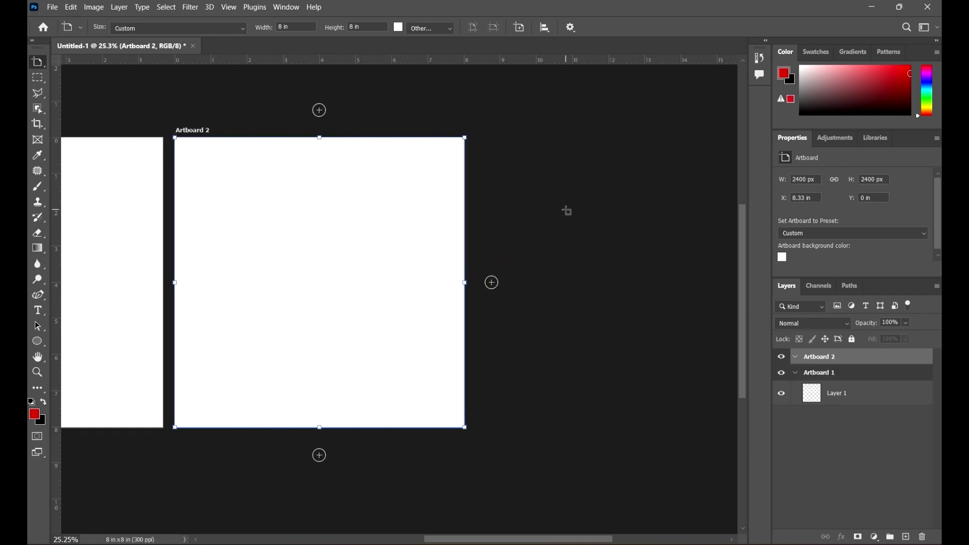
{"action": "key", "text": "ctrl+minus"}
{"action": "key", "text": "ctrl+minus"}
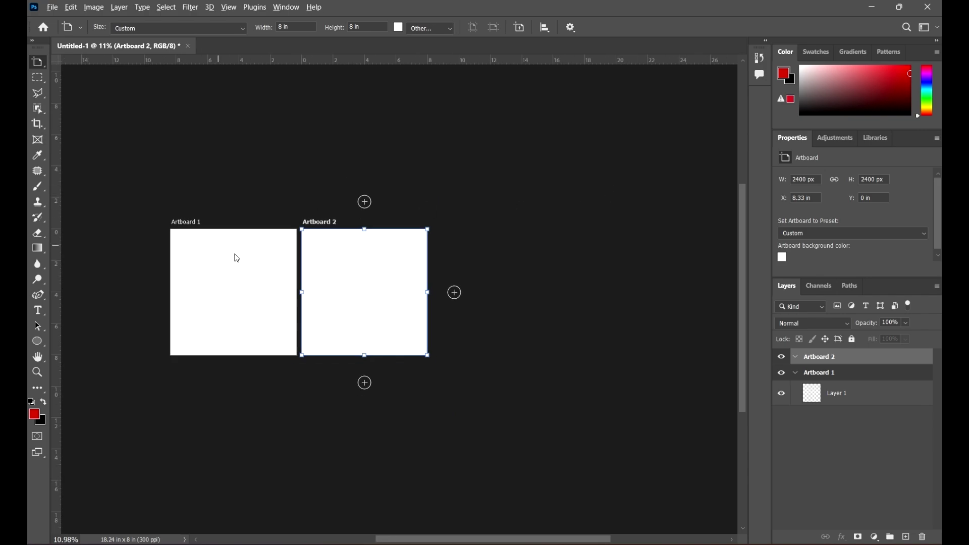
{"action": "scroll", "coordinate": [237, 258], "scroll_direction": "up", "scroll_amount": 3}
{"action": "scroll", "coordinate": [596, 318], "scroll_direction": "down", "scroll_amount": 1}
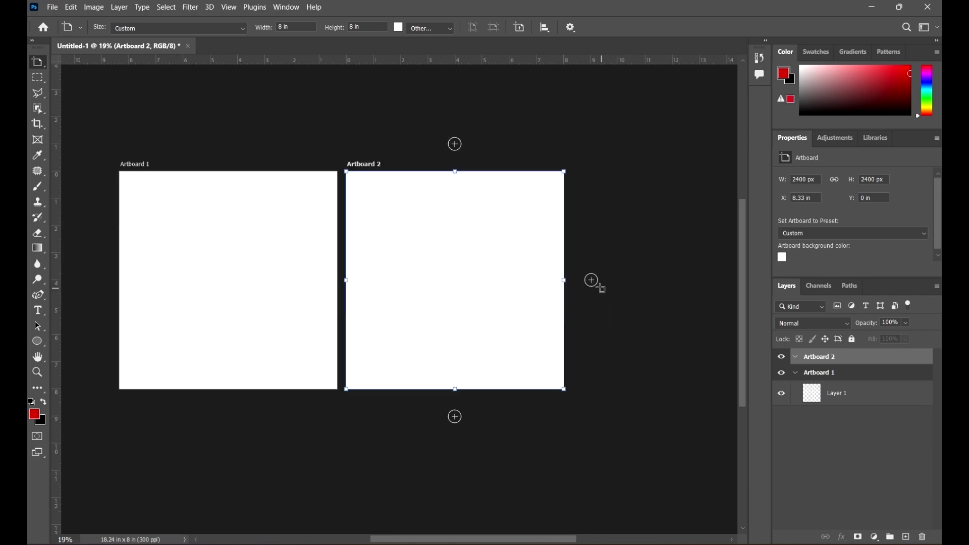
{"action": "key", "text": "ctrl+minus"}
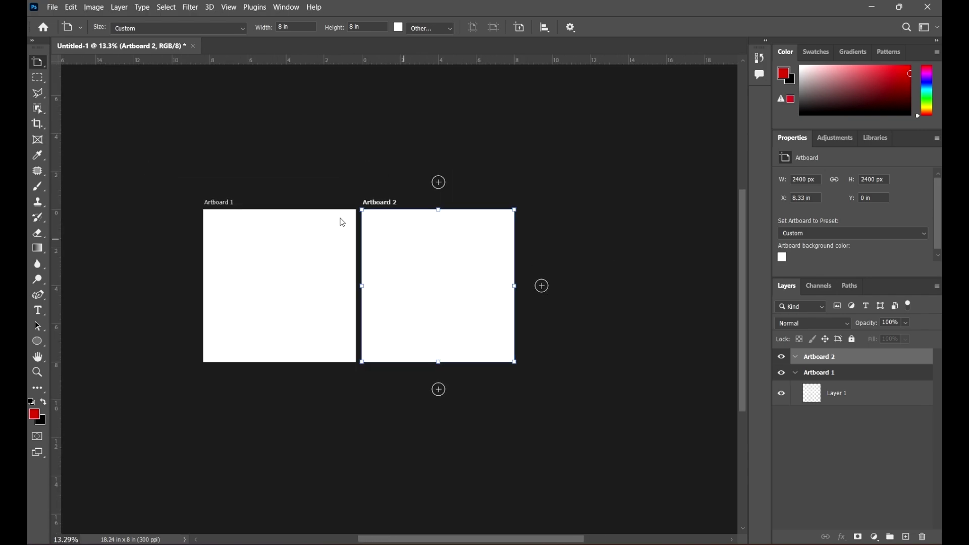
{"action": "scroll", "coordinate": [560, 285], "scroll_direction": "up", "scroll_amount": 3}
{"action": "left_click", "coordinate": [559, 286]}
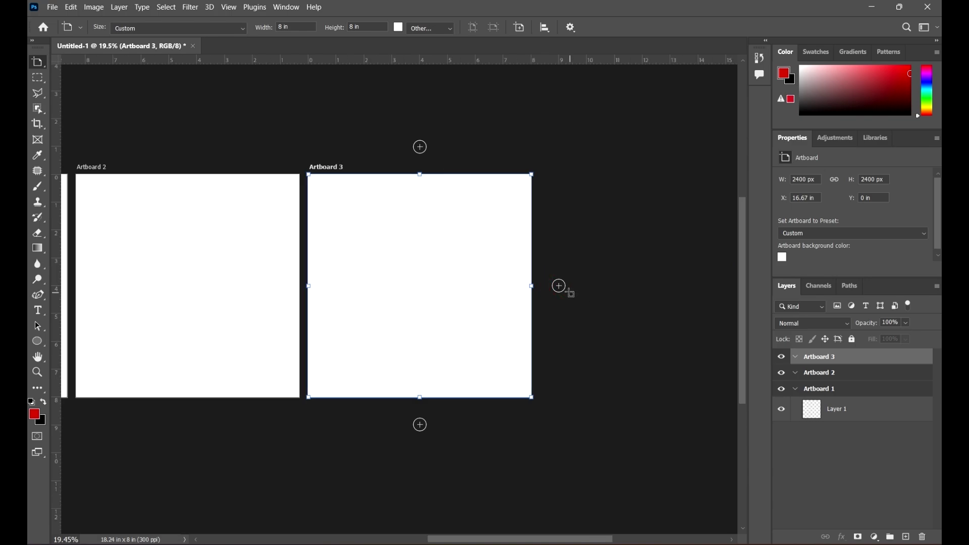
{"action": "left_click", "coordinate": [559, 286]}
{"action": "scroll", "coordinate": [565, 287], "scroll_direction": "down", "scroll_amount": 3}
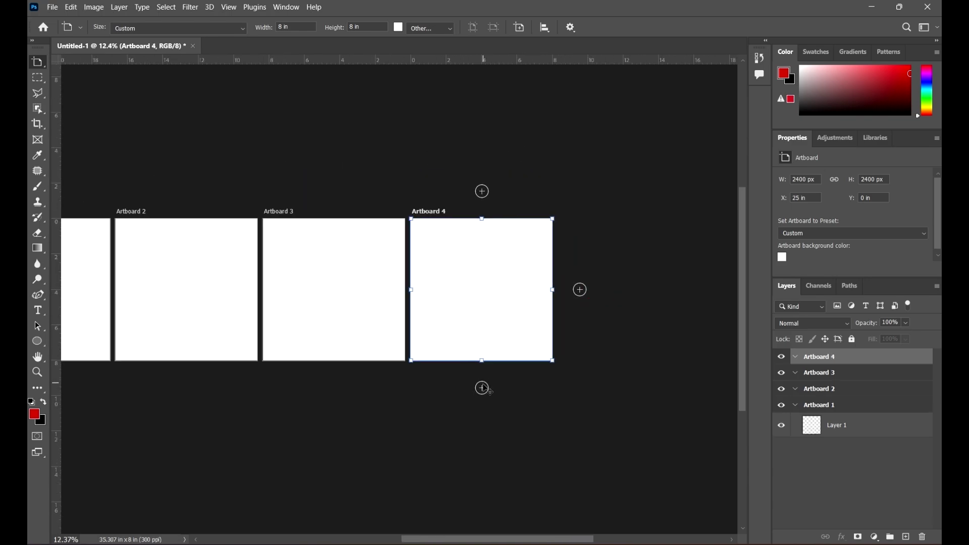
- Add Artboard 5 below Artboard 4 and check the layout
{"action": "left_click", "coordinate": [483, 388]}
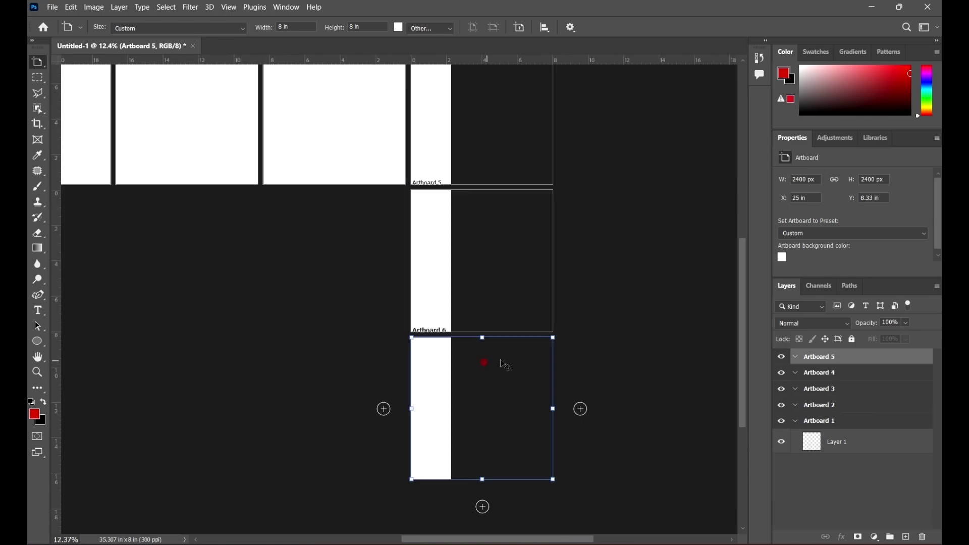
{"action": "scroll", "coordinate": [640, 376], "scroll_direction": "down", "scroll_amount": 2}
{"action": "scroll", "coordinate": [277, 221], "scroll_direction": "up", "scroll_amount": 3}
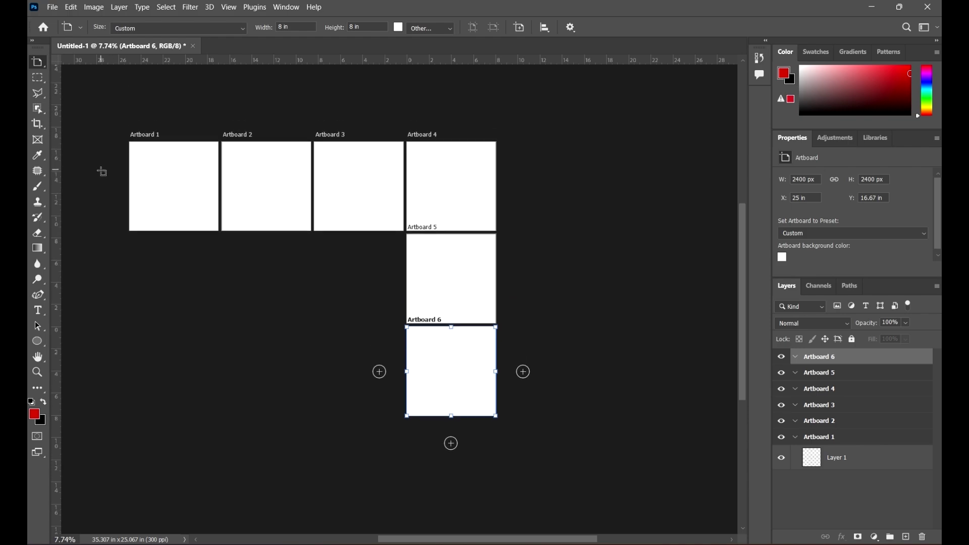
{"action": "scroll", "coordinate": [152, 174], "scroll_direction": "left", "scroll_amount": 2}
{"action": "scroll", "coordinate": [210, 166], "scroll_direction": "up", "scroll_amount": 3}
{"action": "scroll", "coordinate": [230, 199], "scroll_direction": "up", "scroll_amount": 2}
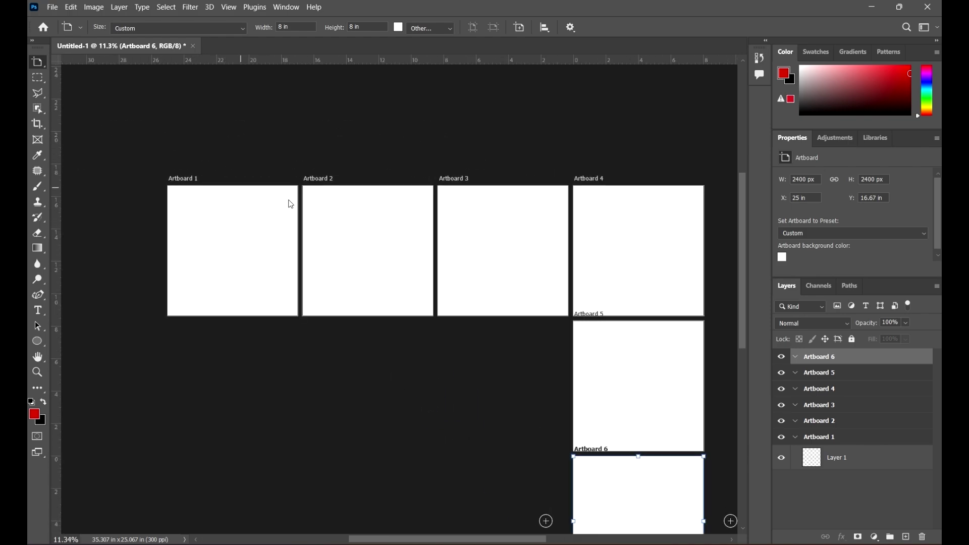
{"action": "scroll", "coordinate": [291, 204], "scroll_direction": "up", "scroll_amount": 3}
{"action": "scroll", "coordinate": [275, 209], "scroll_direction": "down", "scroll_amount": 1}
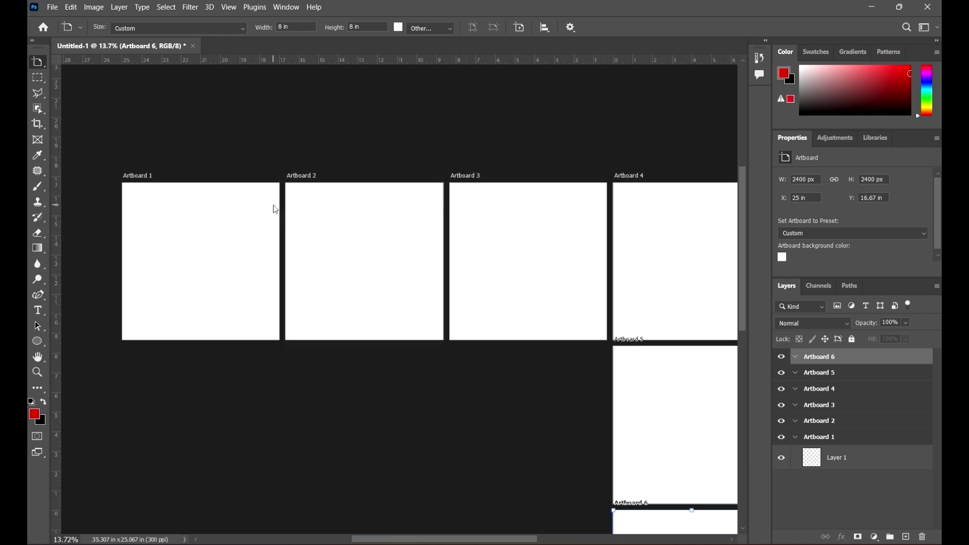
{"action": "scroll", "coordinate": [275, 210], "scroll_direction": "down", "scroll_amount": 1}
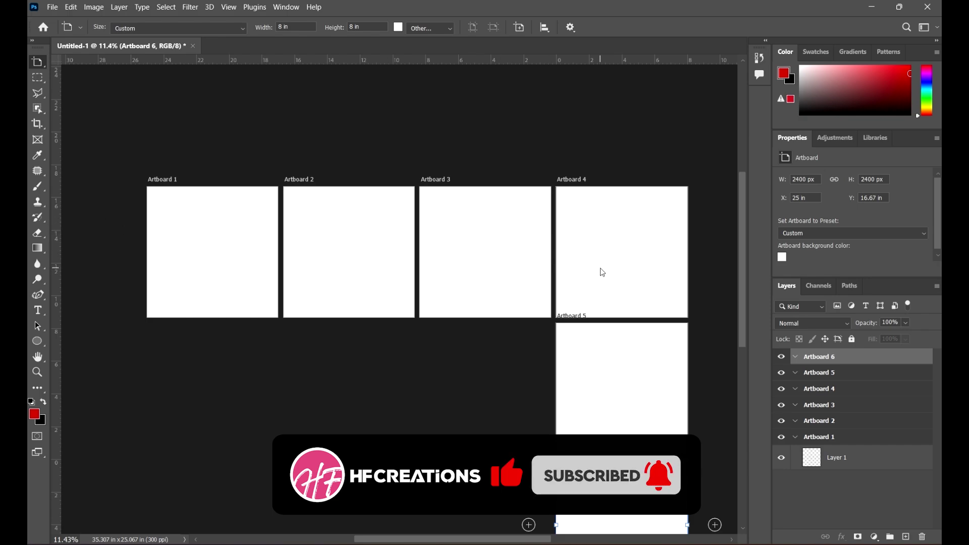
- Scroll down the canvas to view the artboards stacked below Artboard 4
{"action": "scroll", "coordinate": [603, 270], "scroll_direction": "down", "scroll_amount": 1}
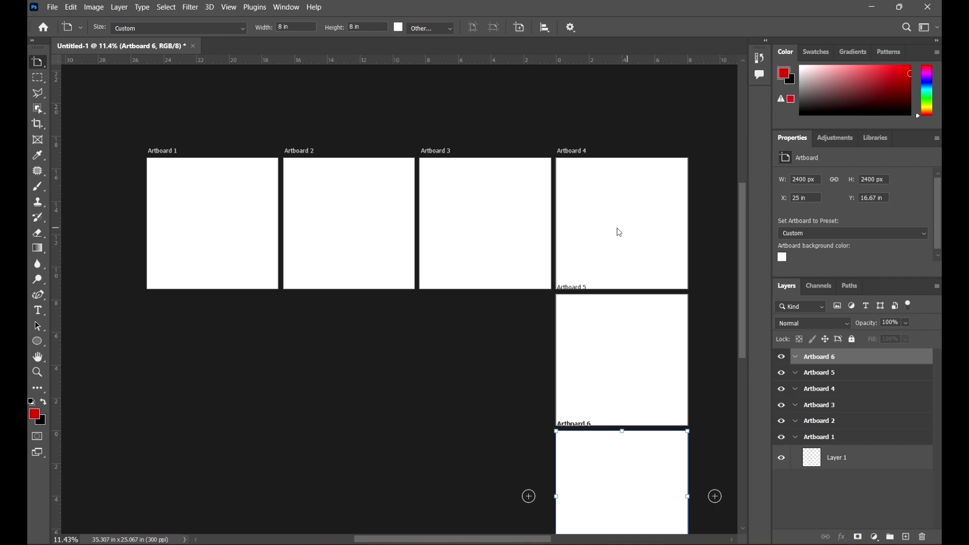
{"action": "scroll", "coordinate": [549, 220], "scroll_direction": "down", "scroll_amount": 1}
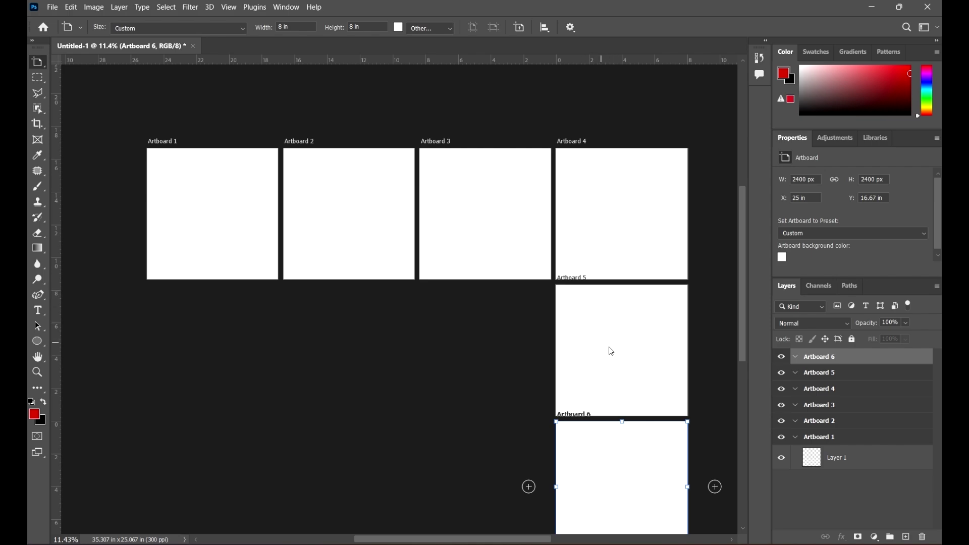
{"action": "scroll", "coordinate": [601, 303], "scroll_direction": "down", "scroll_amount": 1, "text": "alt"}
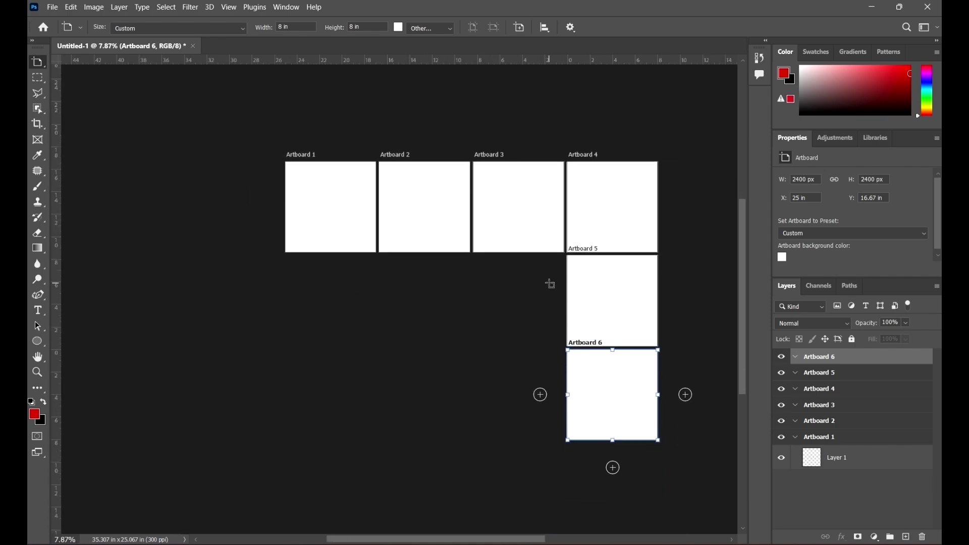
{"action": "scroll", "coordinate": [549, 281], "scroll_direction": "down", "scroll_amount": 1}
{"action": "scroll", "coordinate": [597, 227], "scroll_direction": "down", "scroll_amount": 1}
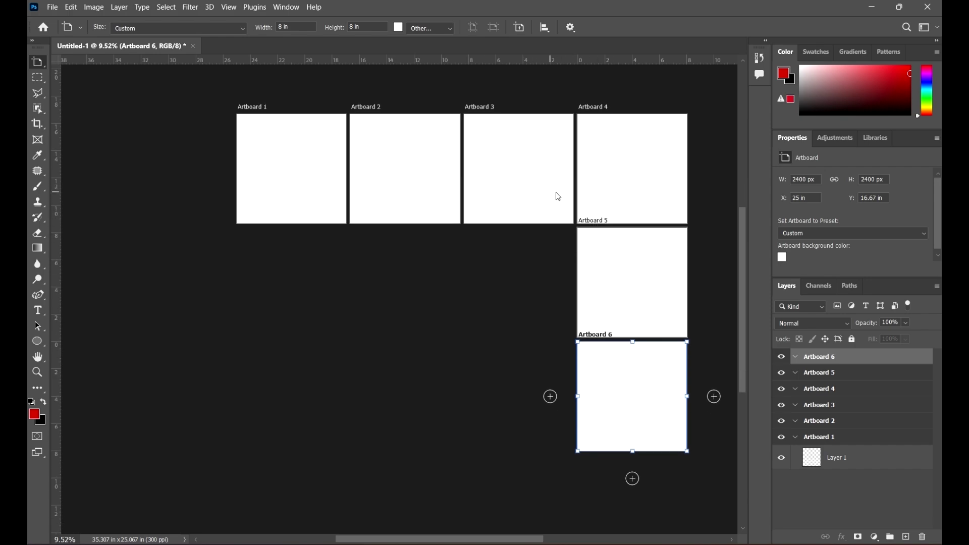
{"action": "left_click", "coordinate": [295, 157]}
{"action": "key", "text": "v"}
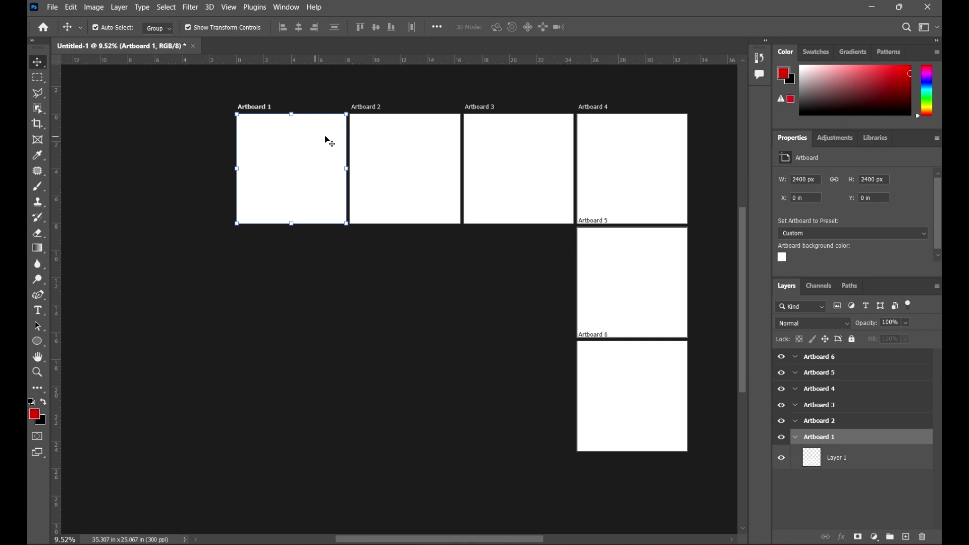
{"action": "left_click", "coordinate": [426, 137]}
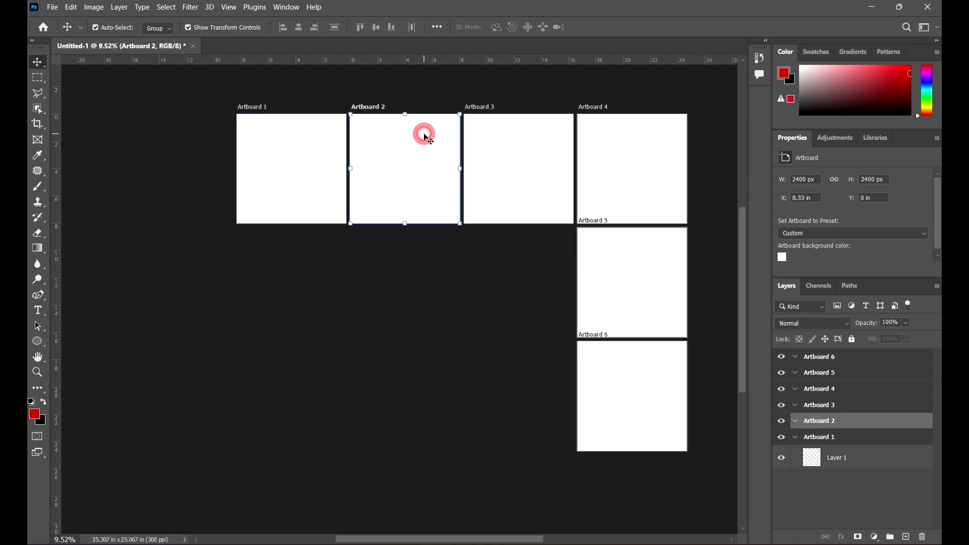
{"action": "left_click", "coordinate": [585, 180]}
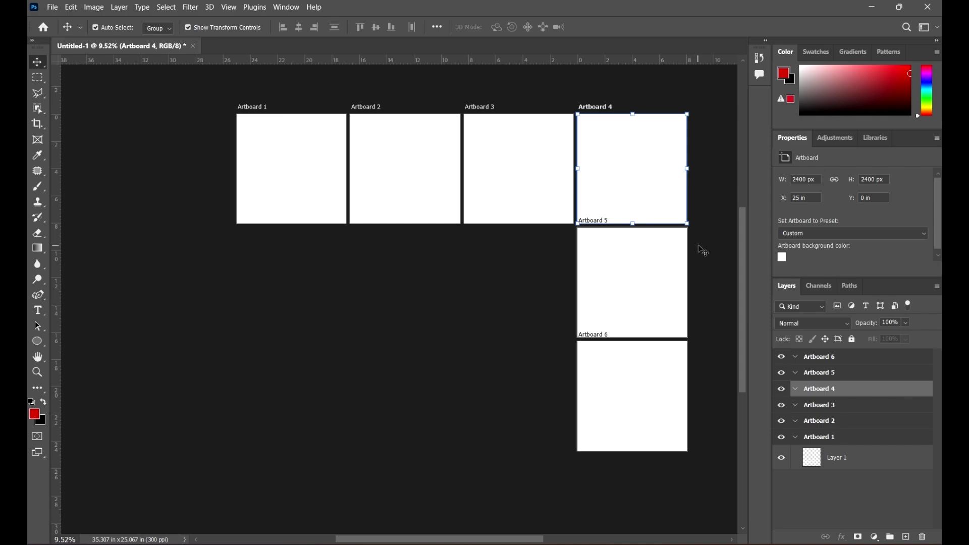
{"action": "scroll", "coordinate": [603, 204], "scroll_direction": "up", "scroll_amount": 2}
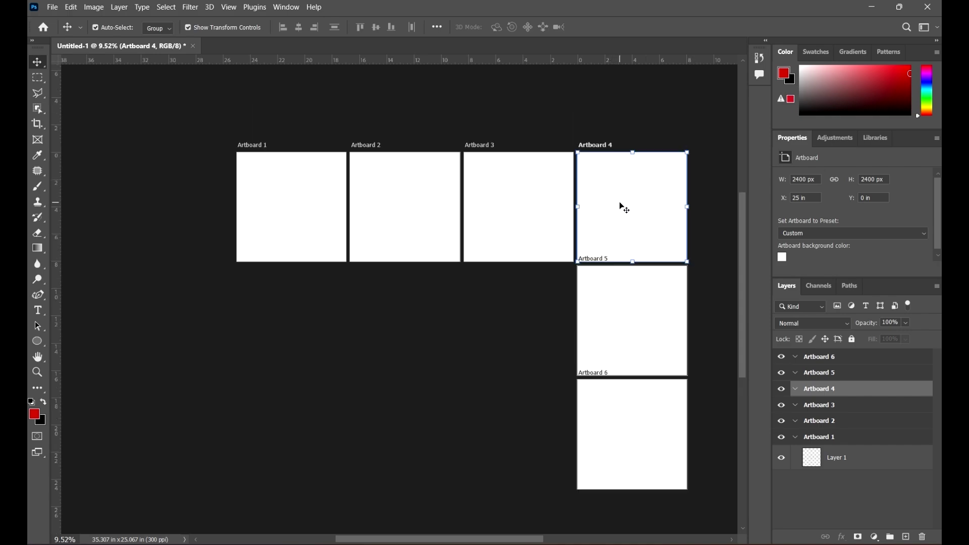
{"action": "scroll", "coordinate": [624, 207], "scroll_direction": "down", "scroll_amount": 2}
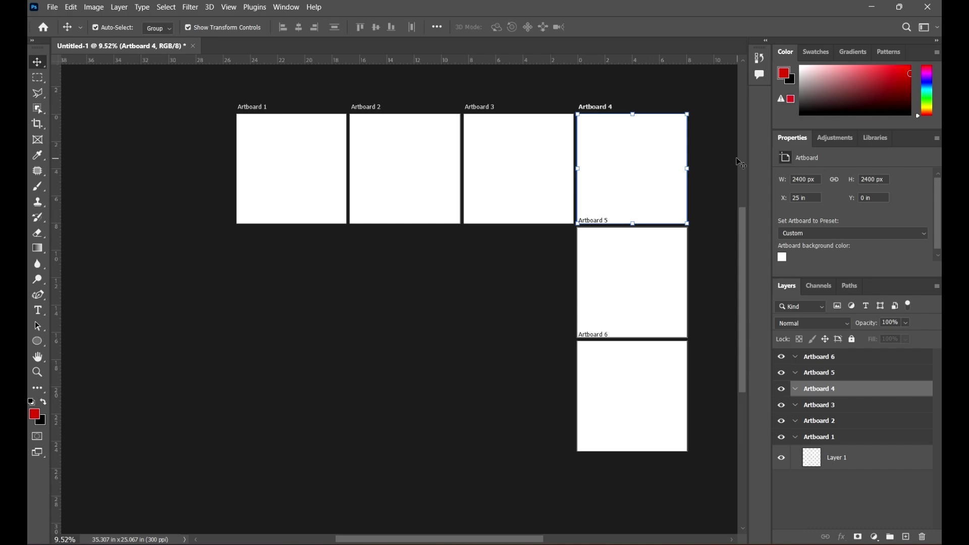
{"action": "scroll", "coordinate": [644, 174], "scroll_direction": "up", "scroll_amount": 1}
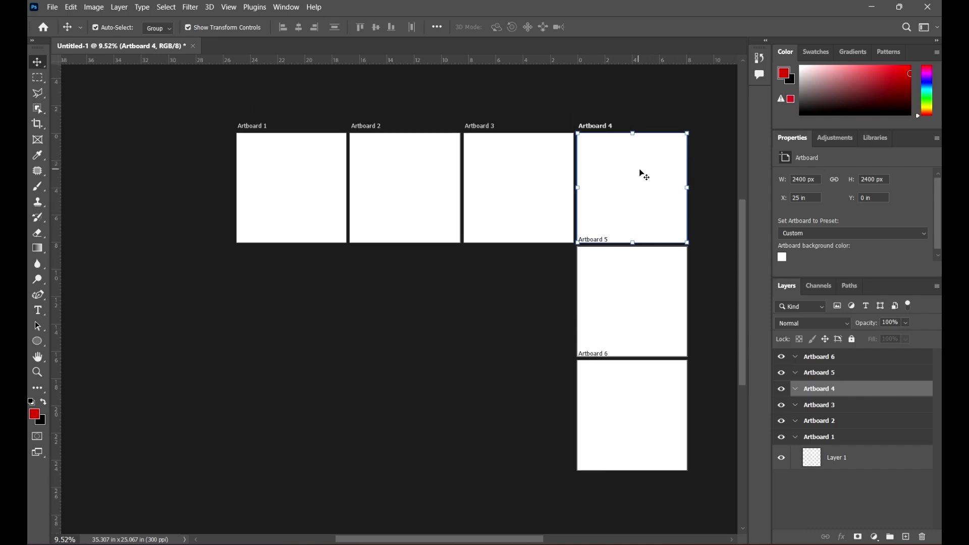
{"action": "scroll", "coordinate": [651, 221], "scroll_direction": "down", "scroll_amount": 2}
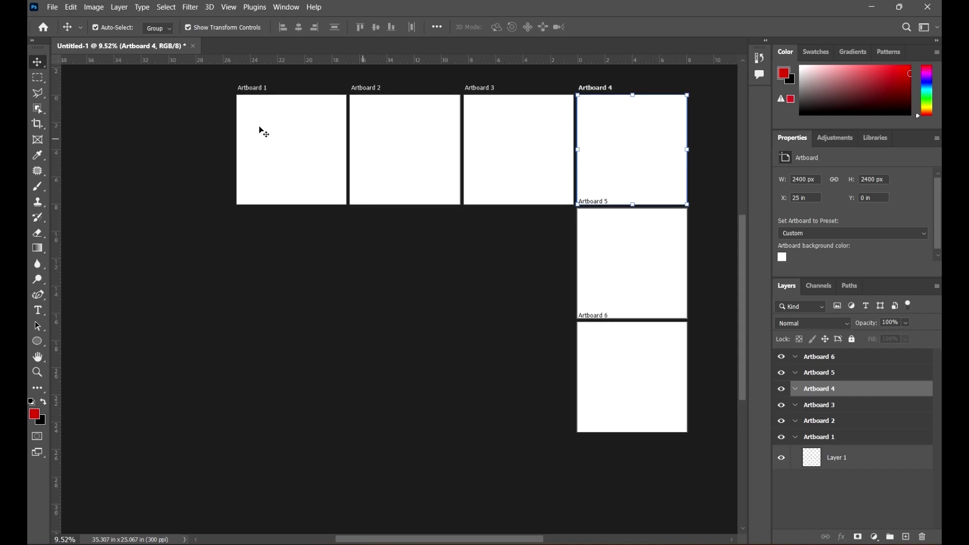
{"action": "scroll", "coordinate": [283, 138], "scroll_direction": "up", "scroll_amount": 3}
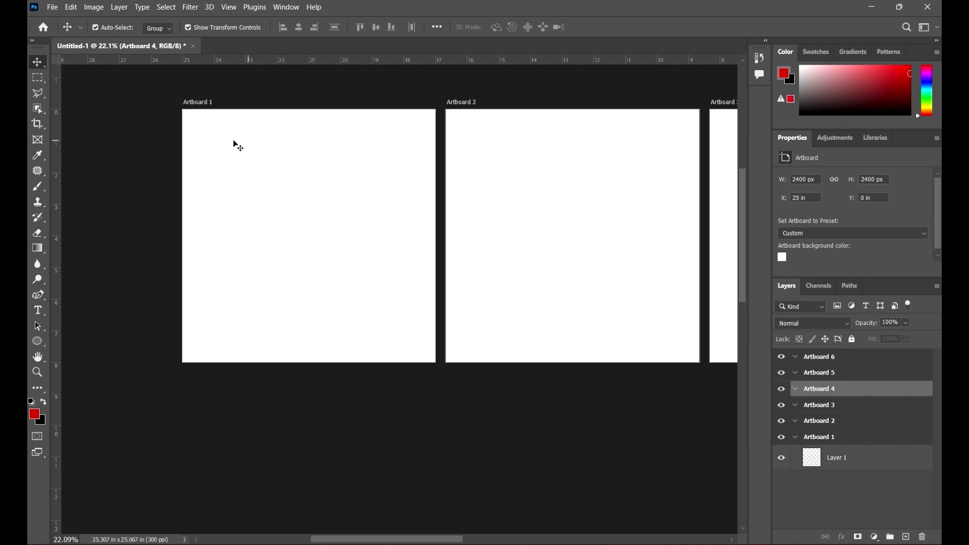
{"action": "scroll", "coordinate": [334, 149], "scroll_direction": "down", "scroll_amount": 2}
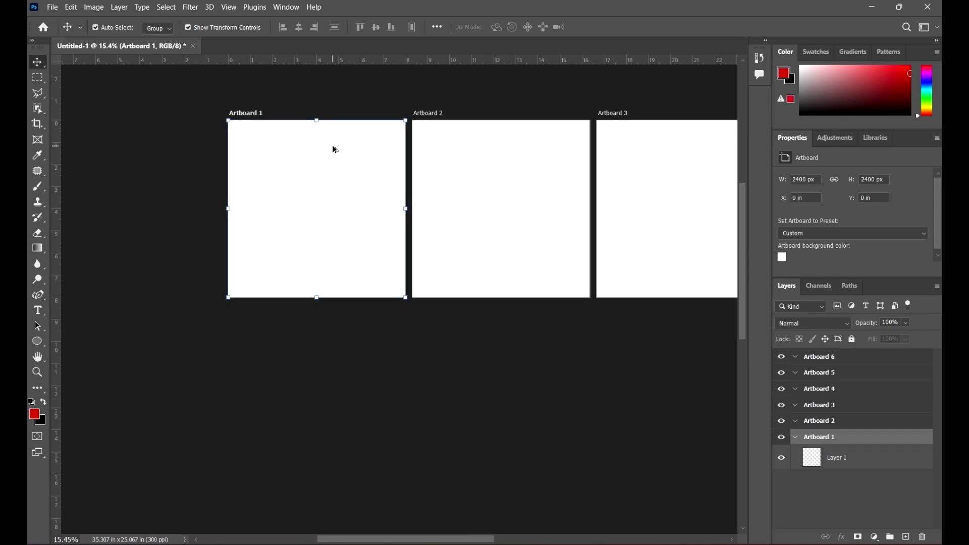
{"action": "key", "text": "shift+v"}
{"action": "scroll", "coordinate": [254, 134], "scroll_direction": "up", "scroll_amount": 1}
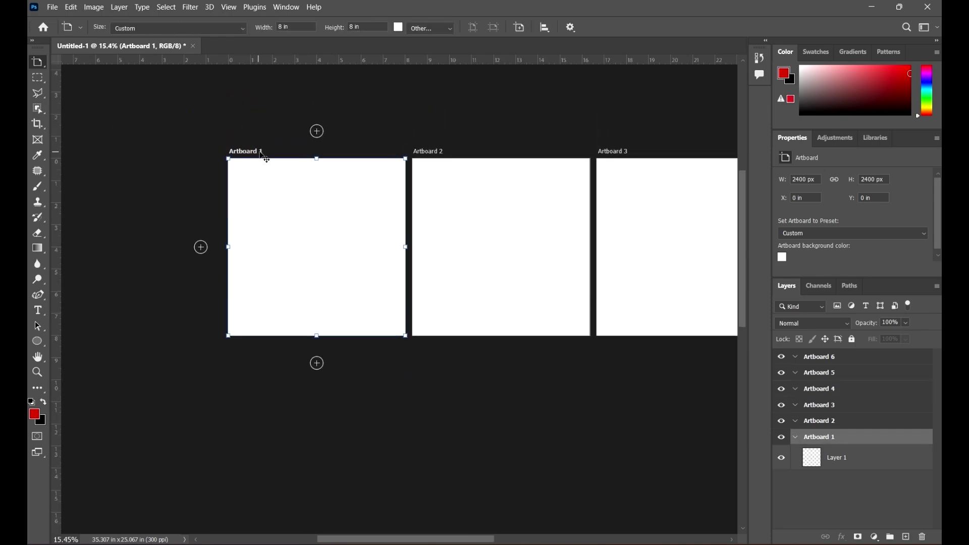
- Drag Artboard 1 left and centre Artboard 2 between Artboards 1 and 3
{"action": "left_click_drag", "start_coordinate": [261, 152], "coordinate": [167, 246]}
{"action": "left_click_drag", "start_coordinate": [181, 158], "coordinate": [301, 152]}
{"action": "scroll", "coordinate": [280, 218], "scroll_direction": "down", "scroll_amount": 3}
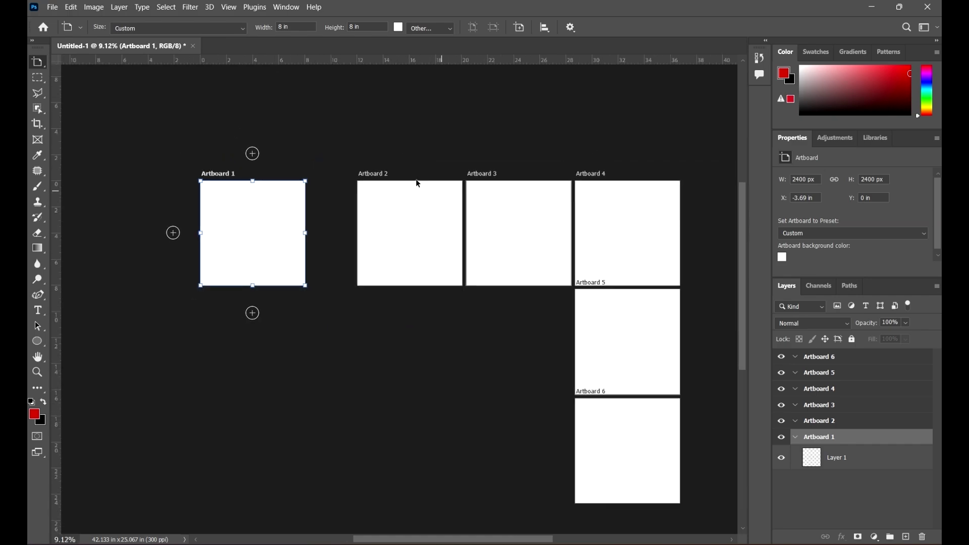
{"action": "left_click_drag", "start_coordinate": [417, 184], "coordinate": [362, 175]}
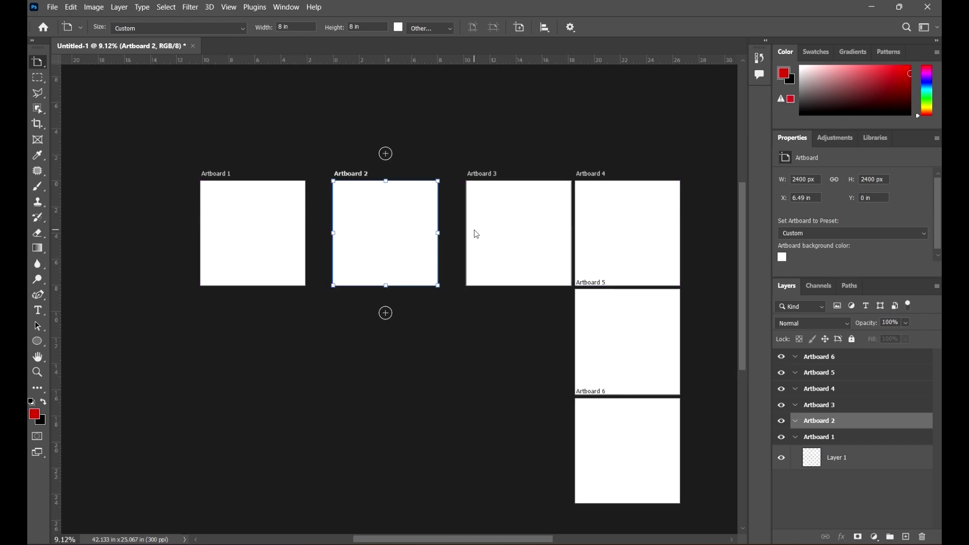
- Select Artboards 4 and 5 together
{"action": "left_click", "coordinate": [608, 165]}
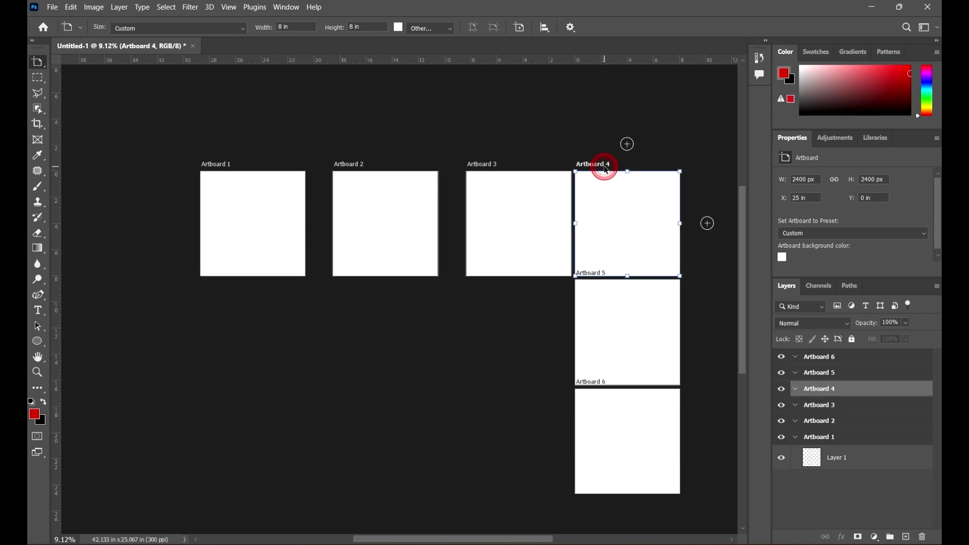
{"action": "key", "text": "v"}
{"action": "left_click", "coordinate": [625, 294], "text": "shift"}
{"action": "key", "text": "shift+v"}
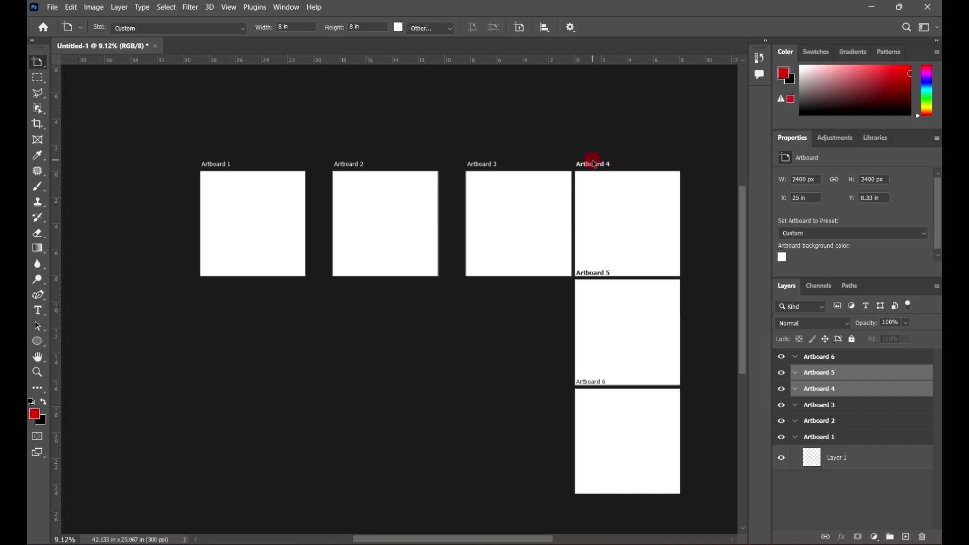
{"action": "scroll", "coordinate": [586, 169], "scroll_direction": "down", "scroll_amount": 1}
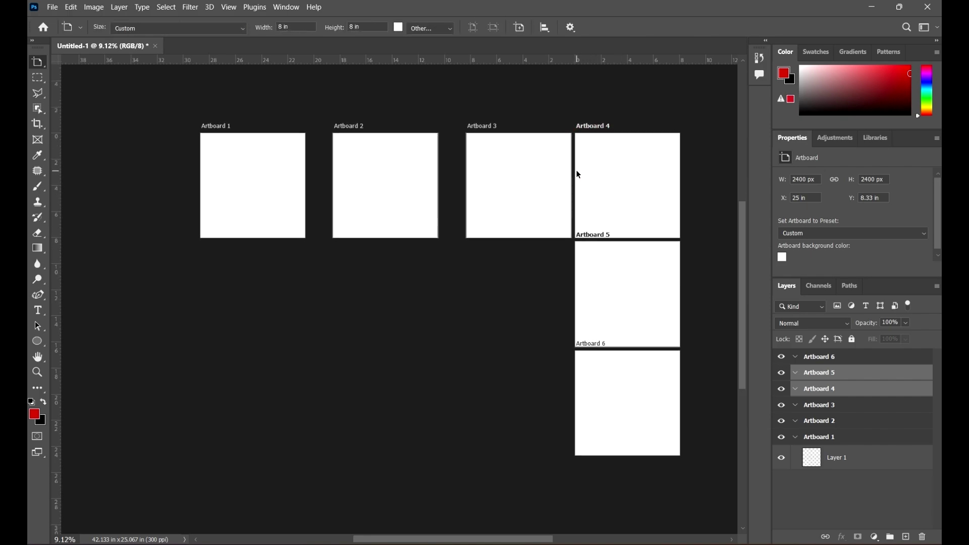
- Move Artboards 4 and 5 right to even the gap after Artboard 3
{"action": "right_click", "coordinate": [38, 62]}
{"action": "left_click", "coordinate": [64, 64]}
{"action": "scroll", "coordinate": [613, 126], "scroll_direction": "up", "scroll_amount": 1}
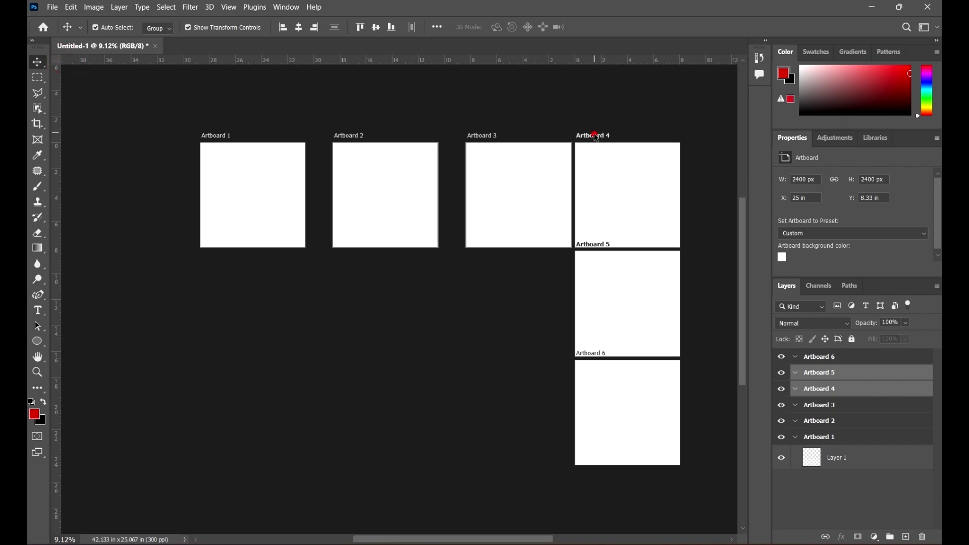
{"action": "key", "text": "shift+v"}
{"action": "mouse_move", "coordinate": [590, 135]}
{"action": "left_mouse_down"}
{"action": "mouse_move", "coordinate": [642, 137]}
{"action": "mouse_move", "coordinate": [598, 140]}
{"action": "mouse_move", "coordinate": [606, 139]}
{"action": "left_mouse_up"}
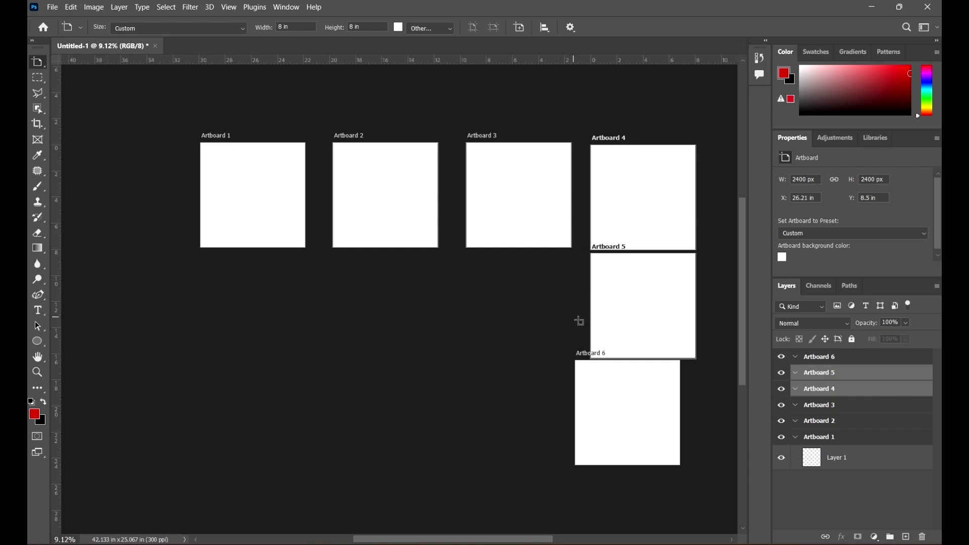
- Drag Artboard 6 beneath Artboard 5 and adjust Artboard 5's position
{"action": "left_click", "coordinate": [577, 369]}
{"action": "left_click_drag", "start_coordinate": [580, 356], "coordinate": [597, 394]}
{"action": "key", "text": "v"}
{"action": "left_click", "coordinate": [606, 274]}
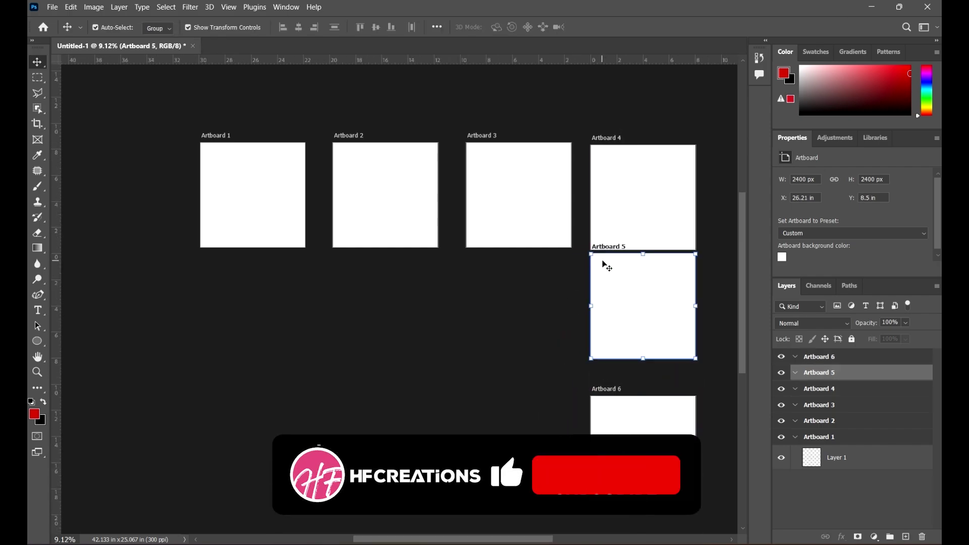
{"action": "left_click_drag", "start_coordinate": [614, 254], "coordinate": [610, 271]}
- Nudge Artboard 6 lower to Y 19.83 in for matching gaps
{"action": "scroll", "coordinate": [639, 360], "scroll_direction": "down", "scroll_amount": 2}
{"action": "key", "text": "shift+v"}
{"action": "left_click_drag", "start_coordinate": [612, 343], "coordinate": [613, 349]}
{"action": "left_click_drag", "start_coordinate": [613, 218], "coordinate": [613, 221]}
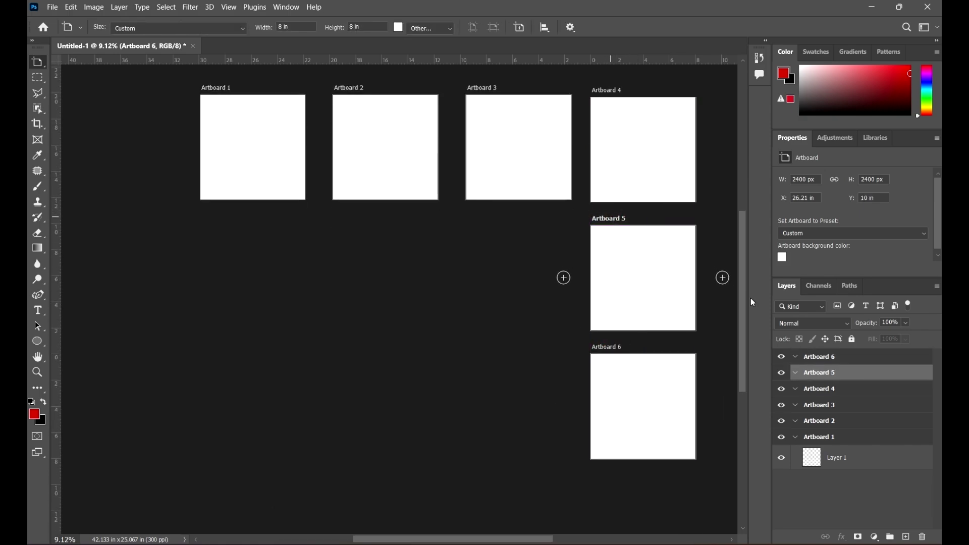
{"action": "scroll", "coordinate": [601, 313], "scroll_direction": "up", "scroll_amount": 2}
{"action": "scroll", "coordinate": [600, 312], "scroll_direction": "up", "scroll_amount": 2}
{"action": "left_click", "coordinate": [846, 358]}
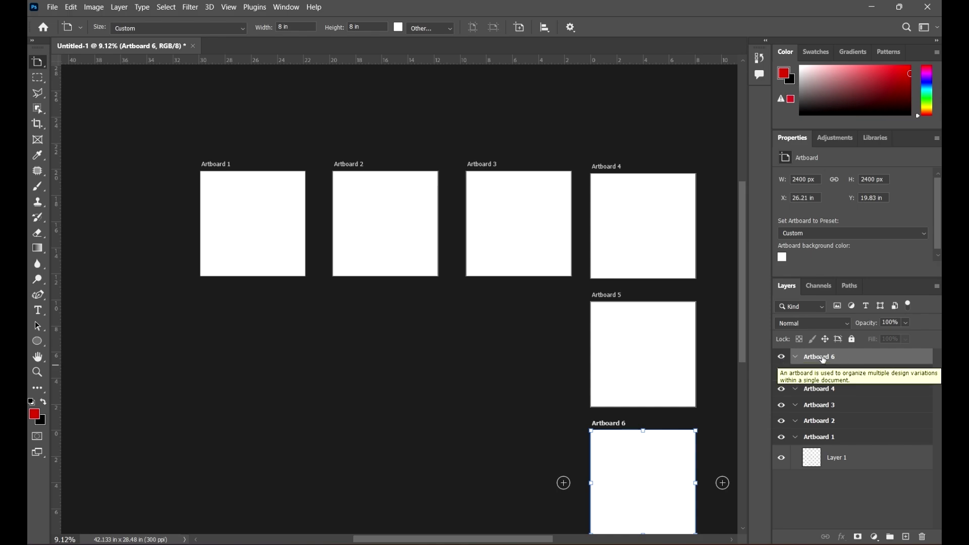
{"action": "scroll", "coordinate": [677, 426], "scroll_direction": "down", "scroll_amount": 2}
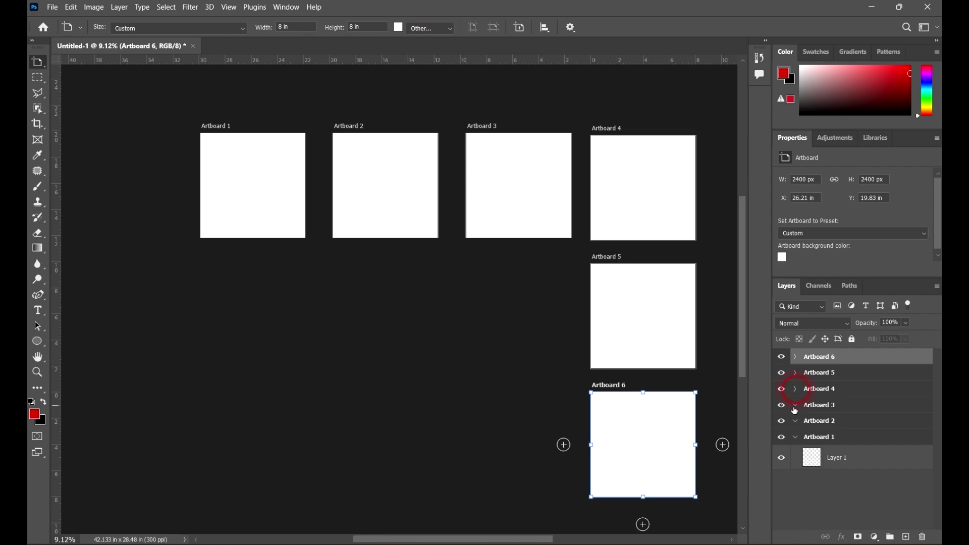
- Collapse the Artboard 2 and Artboard 1 groups in the Layers panel
{"action": "left_click", "coordinate": [800, 424]}
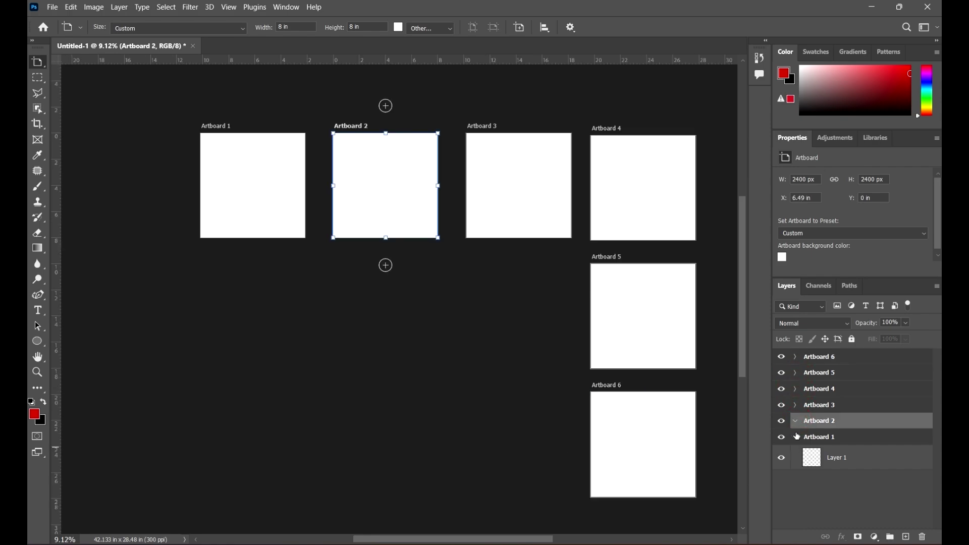
{"action": "left_click", "coordinate": [797, 436]}
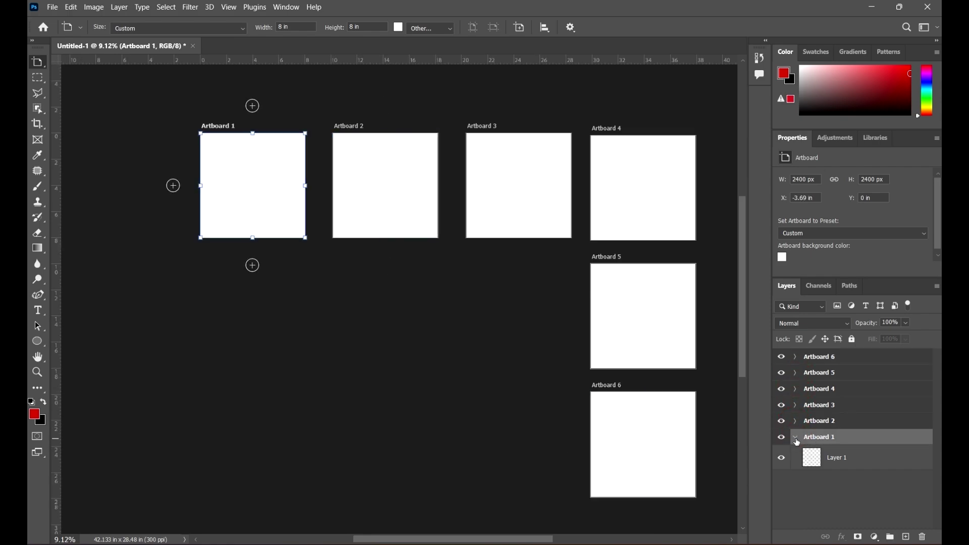
{"action": "left_click", "coordinate": [796, 439]}
{"action": "scroll", "coordinate": [579, 296], "scroll_direction": "up", "scroll_amount": 2}
{"action": "scroll", "coordinate": [292, 202], "scroll_direction": "up", "scroll_amount": 2}
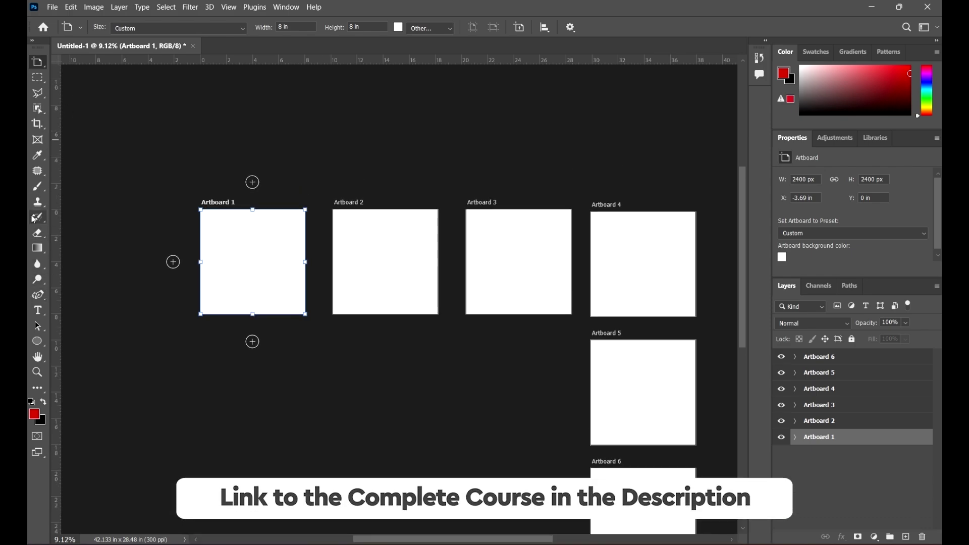
- Draw a red circle on Artboard 1 and check its Ellipse 1 layer
{"action": "left_click", "coordinate": [45, 347]}
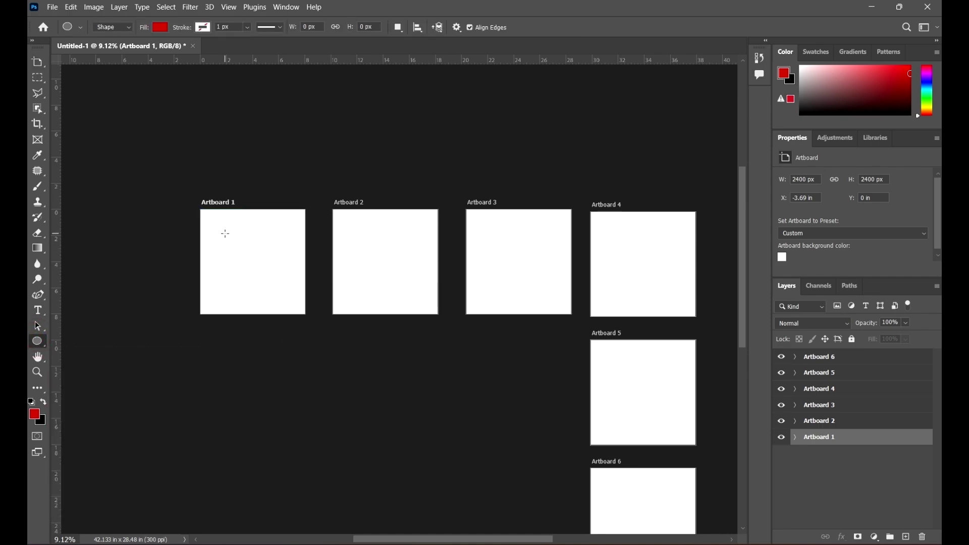
{"action": "left_click_drag", "start_coordinate": [232, 225], "coordinate": [277, 268]}
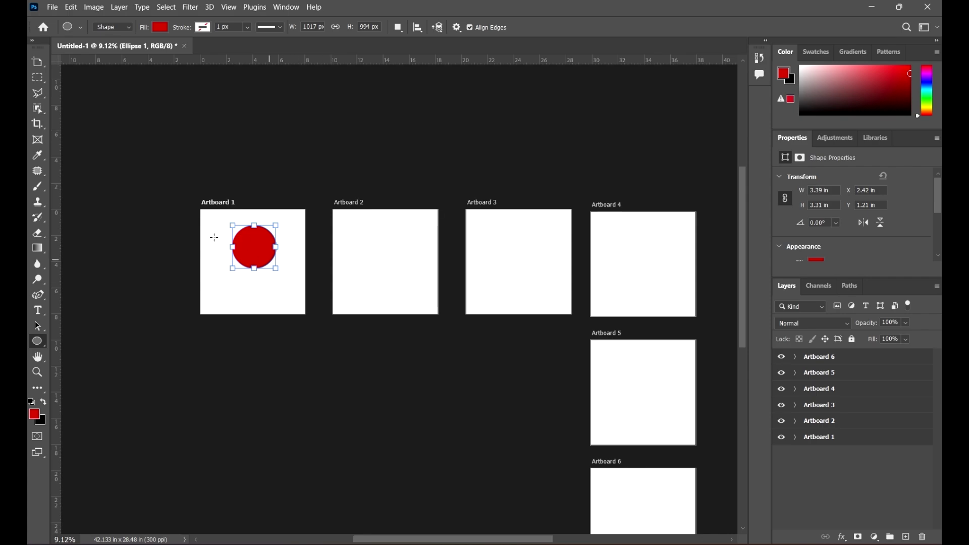
{"action": "left_click", "coordinate": [44, 62]}
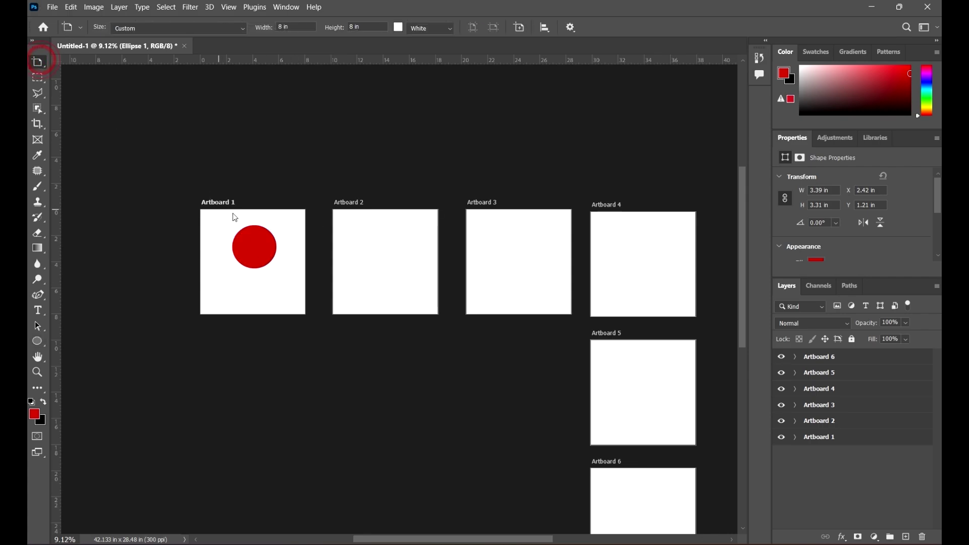
{"action": "left_click", "coordinate": [232, 213]}
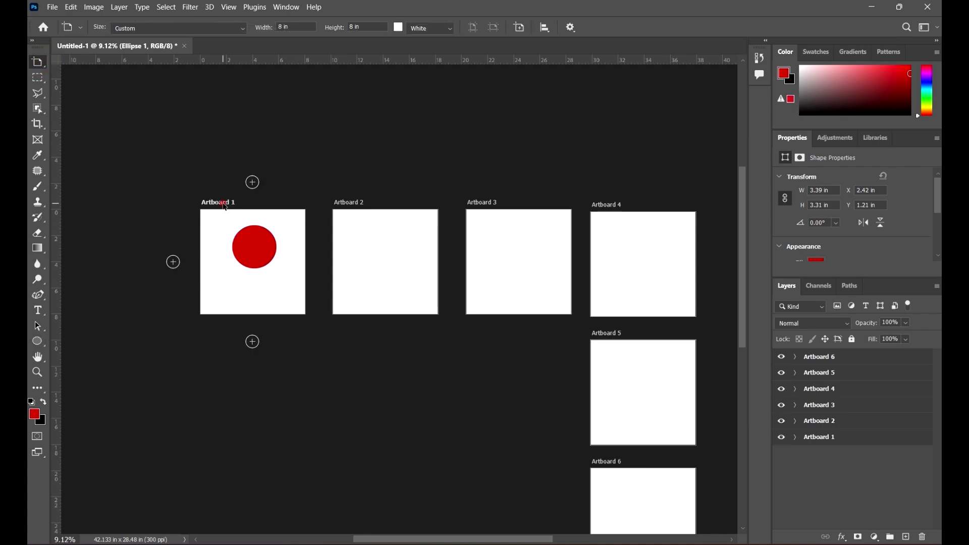
{"action": "left_click", "coordinate": [794, 439]}
{"action": "left_click", "coordinate": [853, 465]}
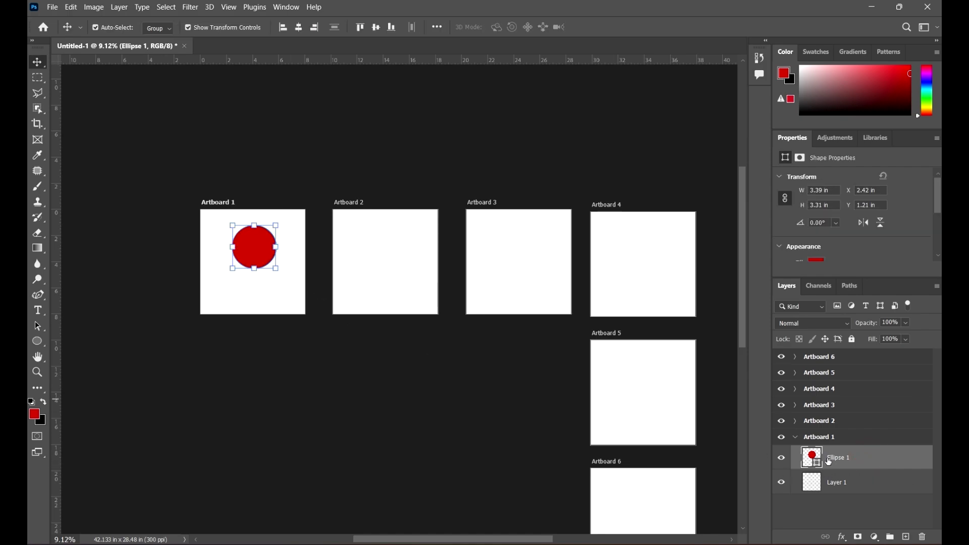
{"action": "left_click", "coordinate": [798, 438]}
{"action": "left_click", "coordinate": [473, 385]}
- Draw a larger 4.94 x 4.76 in red circle on Artboard 3 as Ellipse 2
{"action": "left_click", "coordinate": [510, 243]}
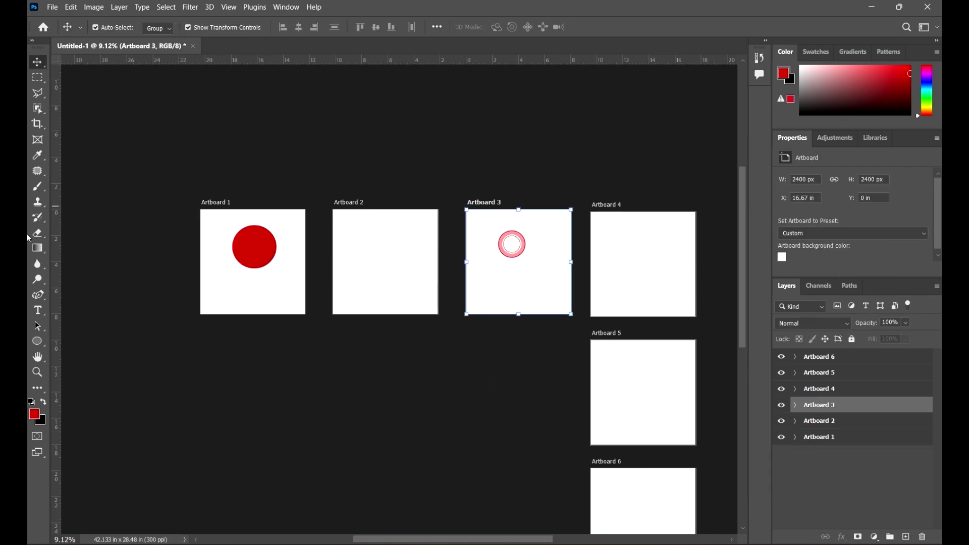
{"action": "left_click", "coordinate": [43, 345]}
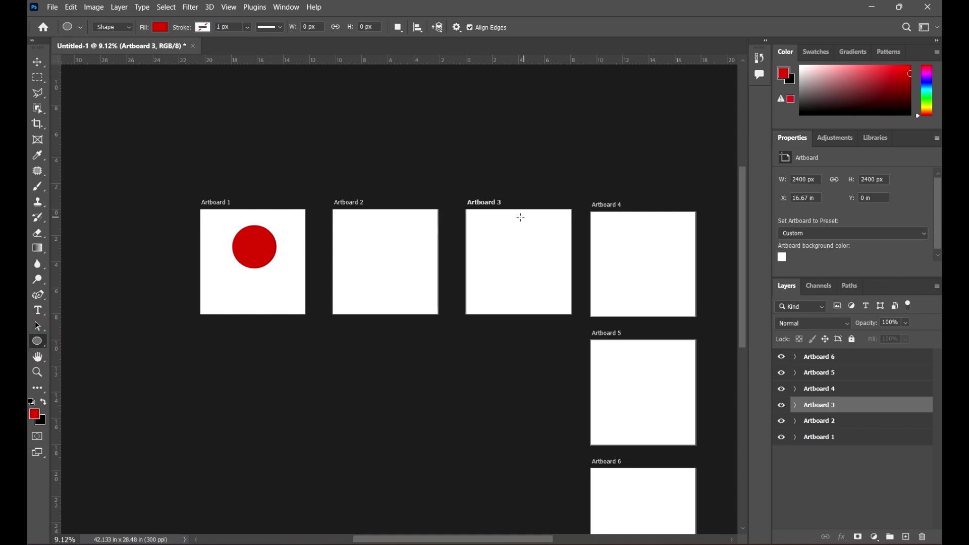
{"action": "left_click_drag", "start_coordinate": [486, 222], "coordinate": [550, 284]}
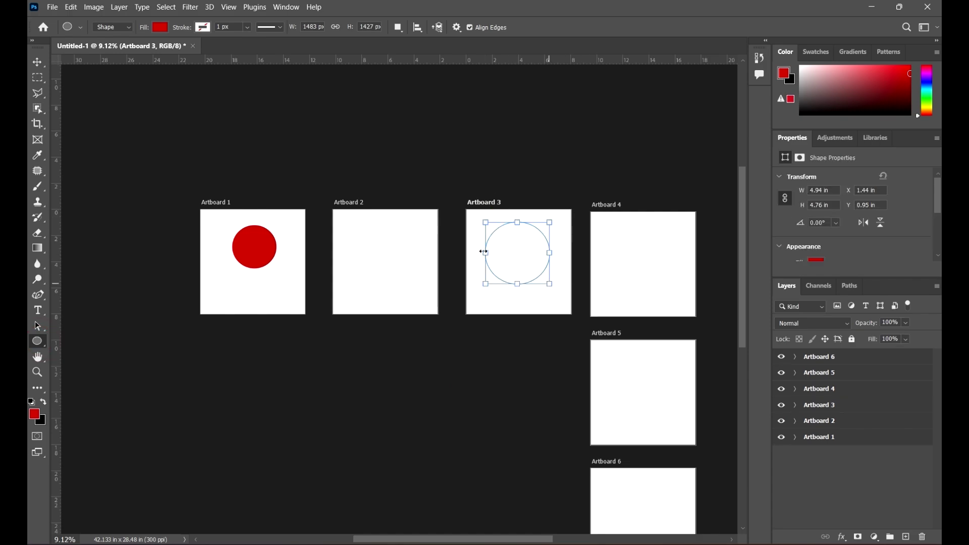
{"action": "left_click", "coordinate": [38, 62]}
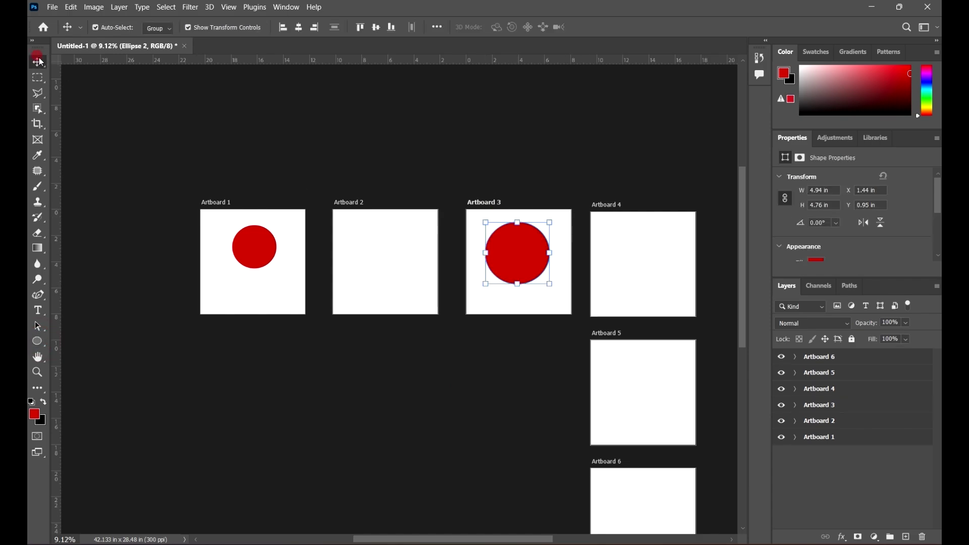
{"action": "left_click", "coordinate": [838, 402]}
{"action": "left_click", "coordinate": [796, 405]}
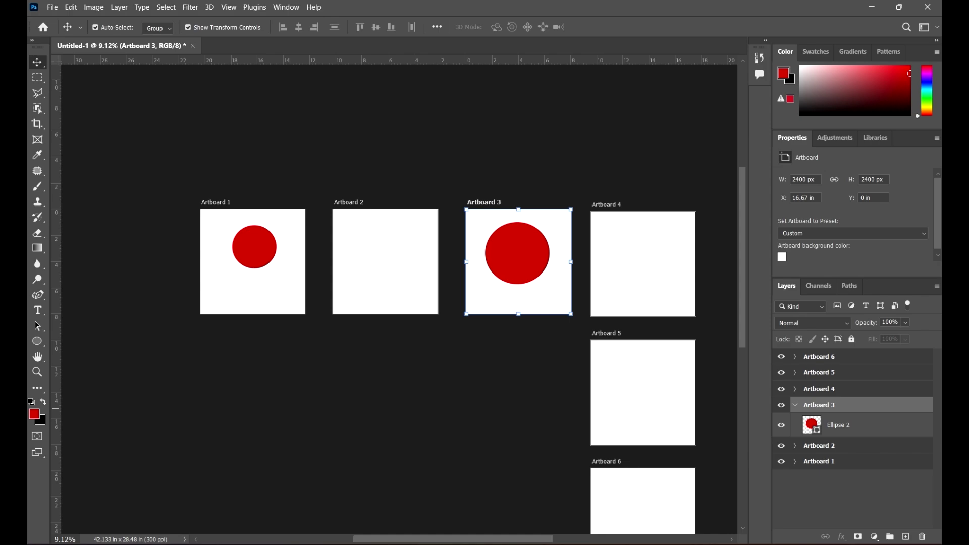
{"action": "left_click", "coordinate": [873, 431]}
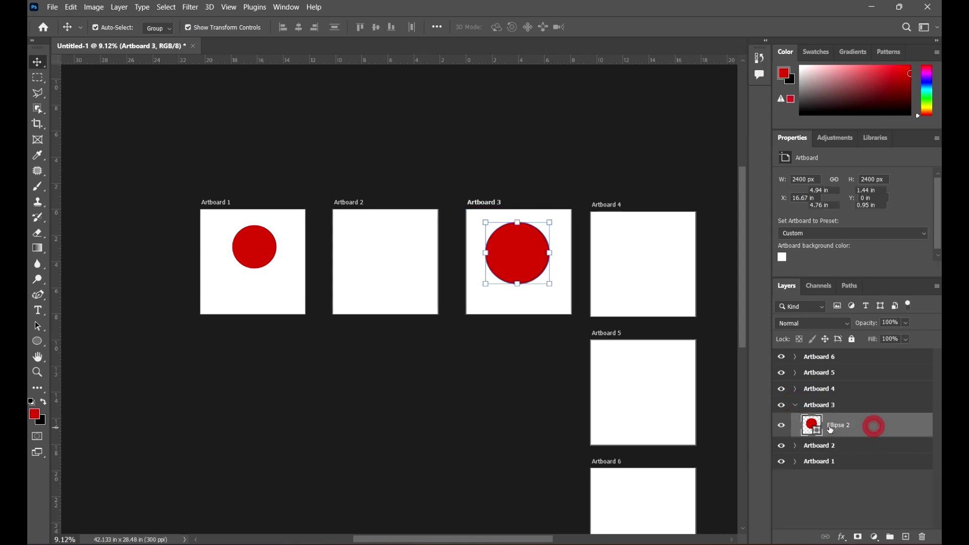
{"action": "left_click", "coordinate": [796, 405]}
{"action": "left_click_drag", "start_coordinate": [579, 395], "coordinate": [497, 363]}
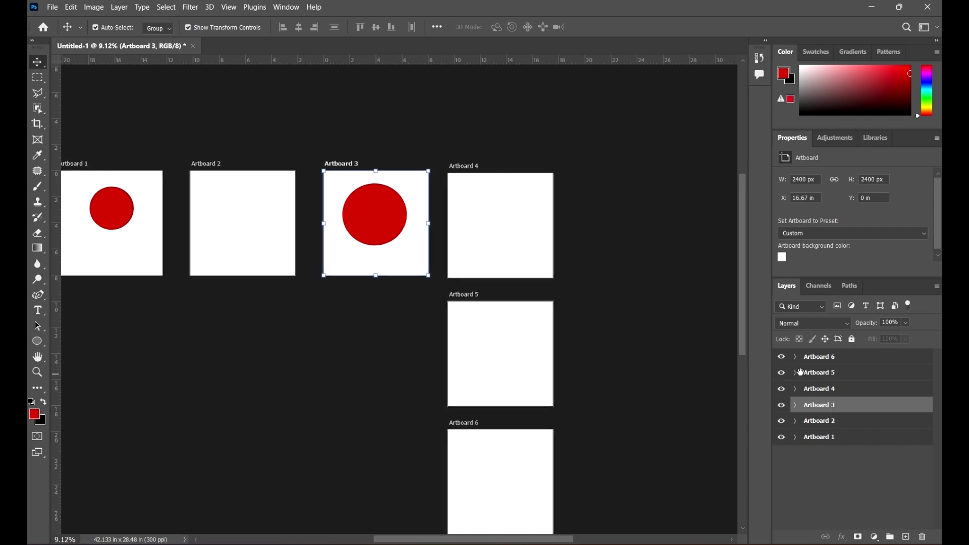
{"action": "left_click_drag", "start_coordinate": [566, 296], "coordinate": [672, 309]}
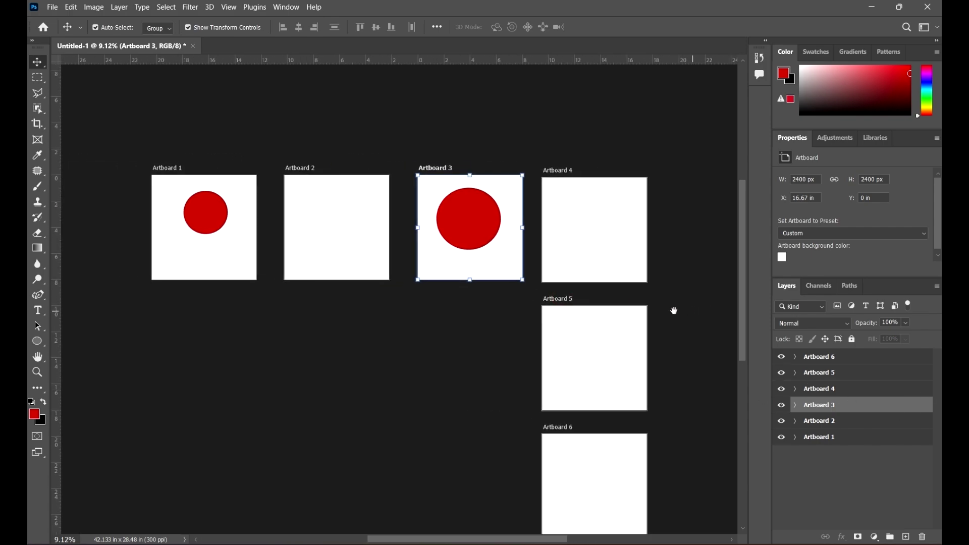
{"action": "left_click", "coordinate": [441, 326]}
{"action": "scroll", "coordinate": [407, 221], "scroll_direction": "up", "scroll_amount": 3}
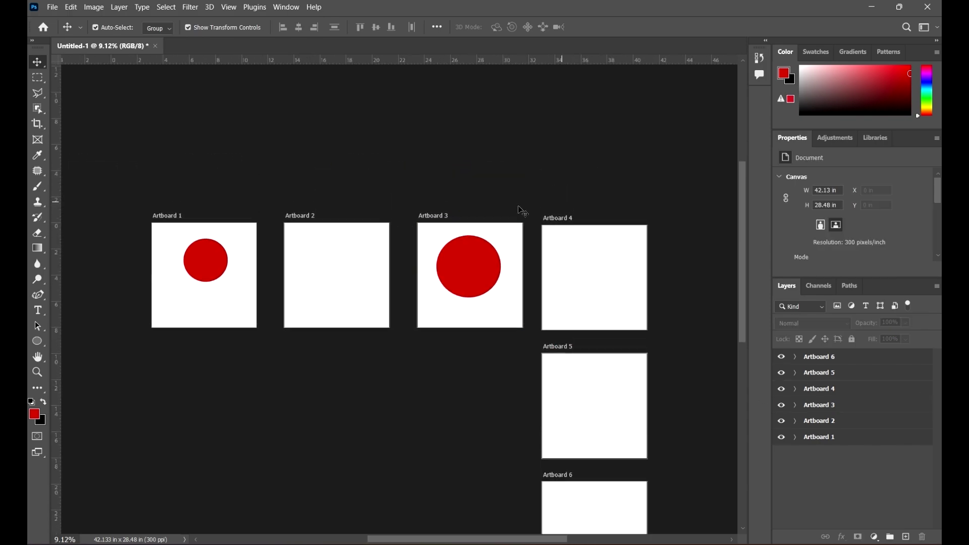
- Open the canyon image Layers - 1.jpg from the Project Files 1 folder
{"action": "scroll", "coordinate": [499, 202], "scroll_direction": "down", "scroll_amount": 2}
{"action": "scroll", "coordinate": [476, 194], "scroll_direction": "up", "scroll_amount": 1}
{"action": "left_click", "coordinate": [53, 7]}
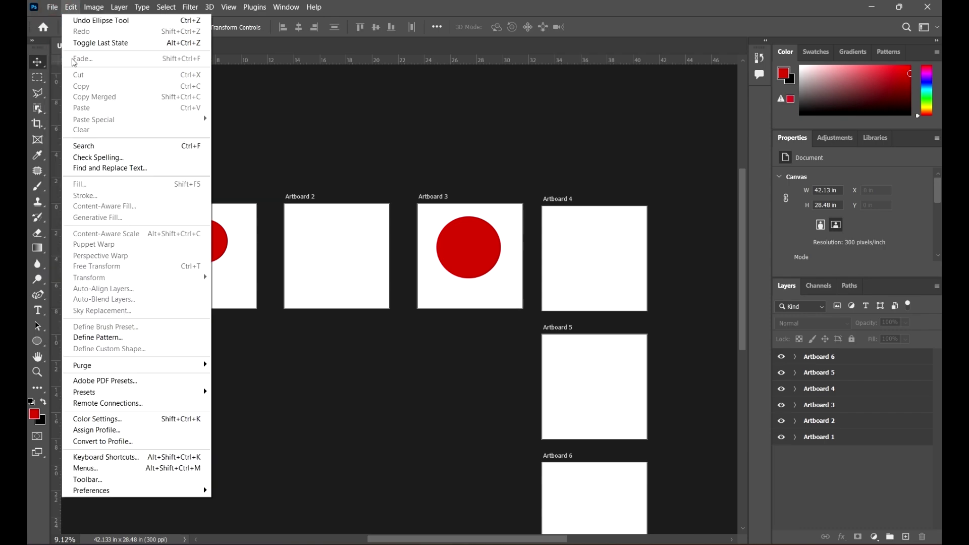
{"action": "left_click", "coordinate": [65, 32]}
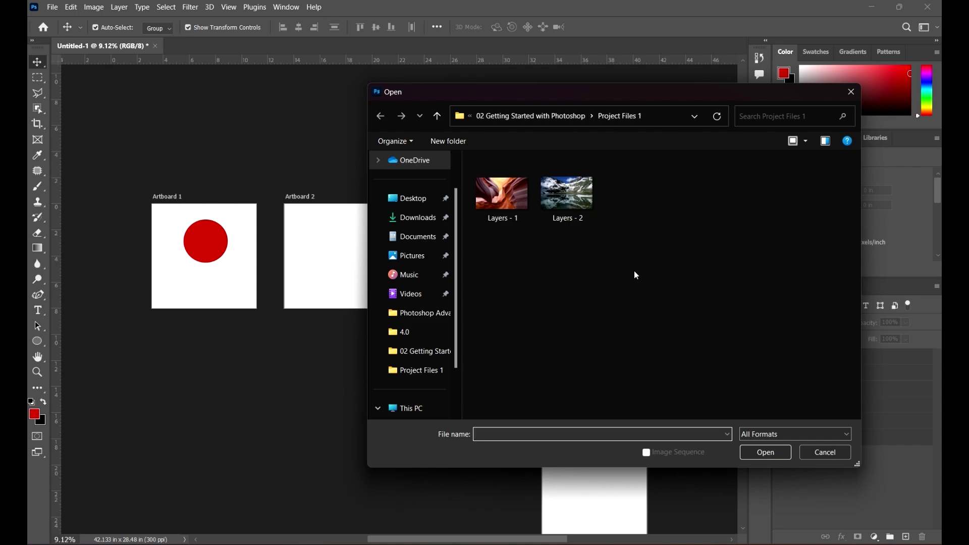
{"action": "left_click", "coordinate": [511, 192]}
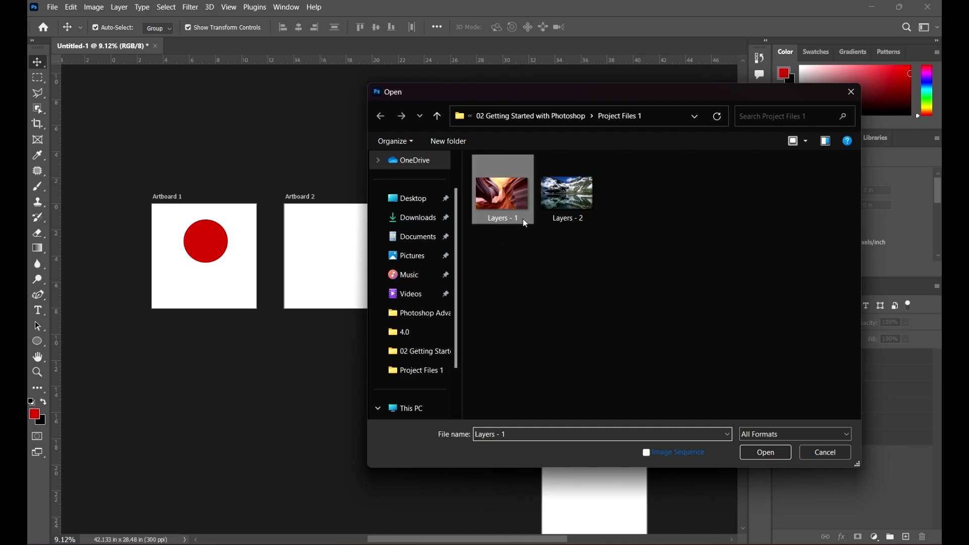
{"action": "left_click", "coordinate": [765, 452]}
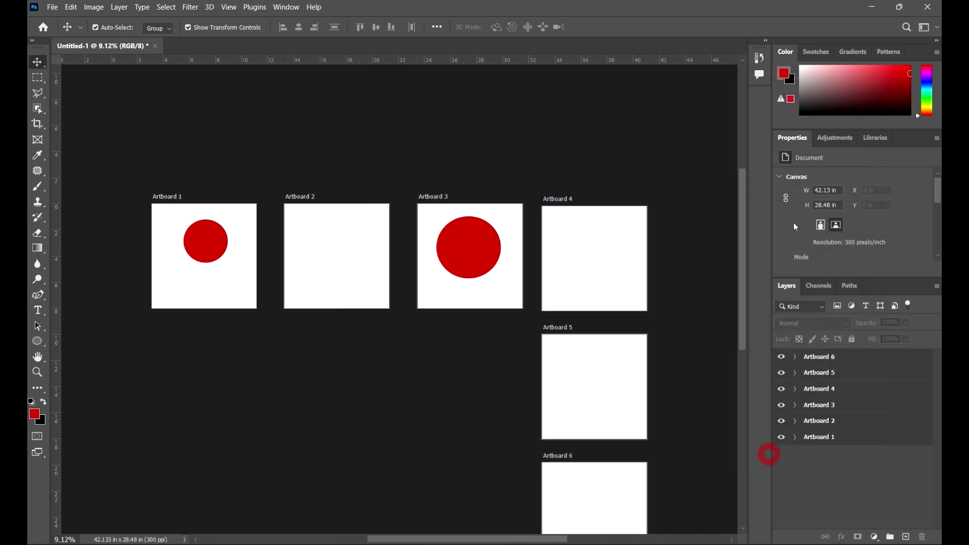
- Move the canyon photo onto Artboard 4 and scale it to about 6.93 x 4.22 in
{"action": "scroll", "coordinate": [427, 194], "scroll_direction": "down", "scroll_amount": 3}
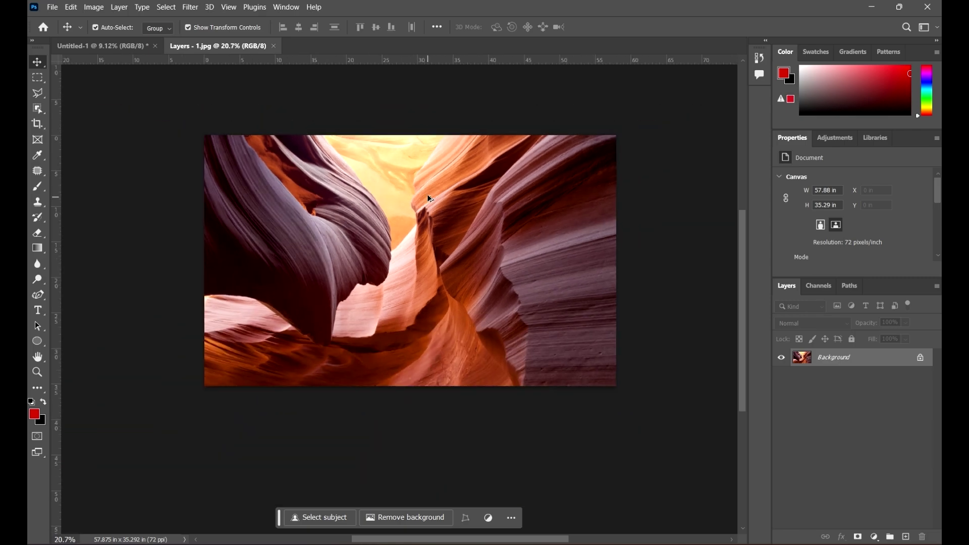
{"action": "scroll", "coordinate": [574, 203], "scroll_direction": "up", "scroll_amount": 2}
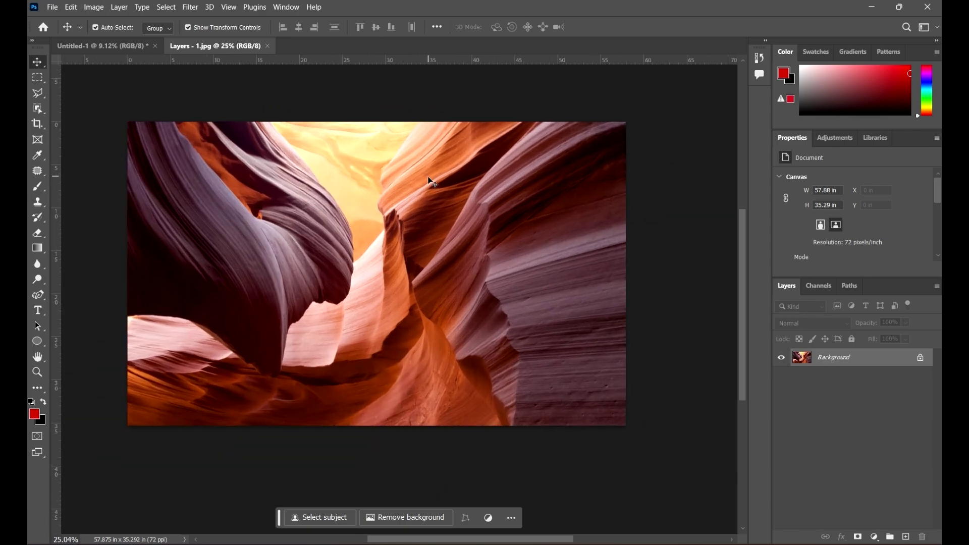
{"action": "scroll", "coordinate": [429, 182], "scroll_direction": "up", "scroll_amount": 1}
{"action": "scroll", "coordinate": [367, 216], "scroll_direction": "left", "scroll_amount": 2}
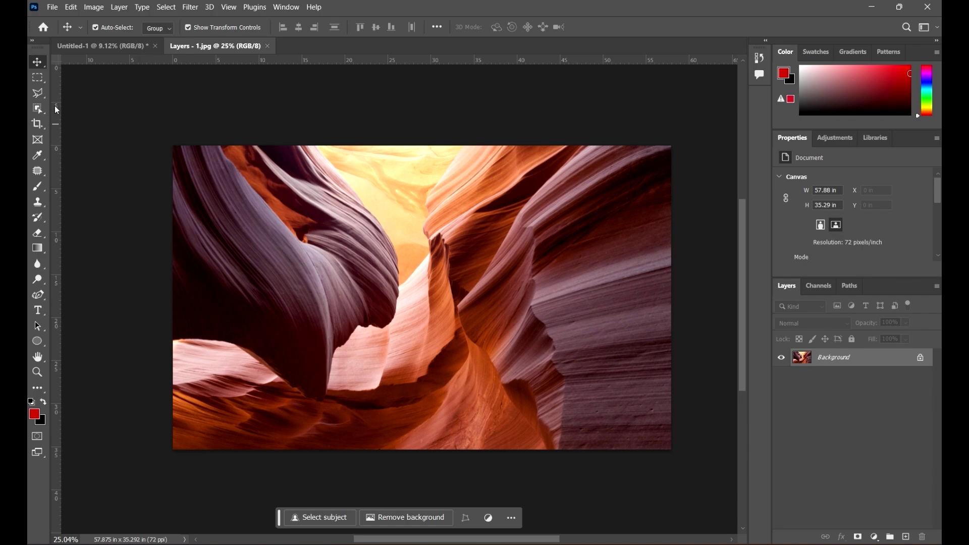
{"action": "left_click", "coordinate": [406, 260]}
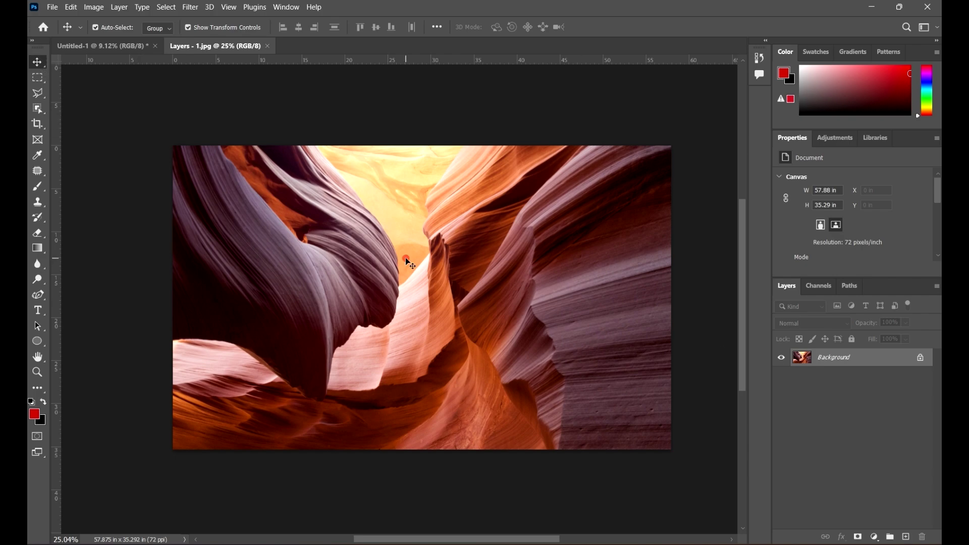
{"action": "left_click_drag", "start_coordinate": [404, 256], "coordinate": [130, 46]}
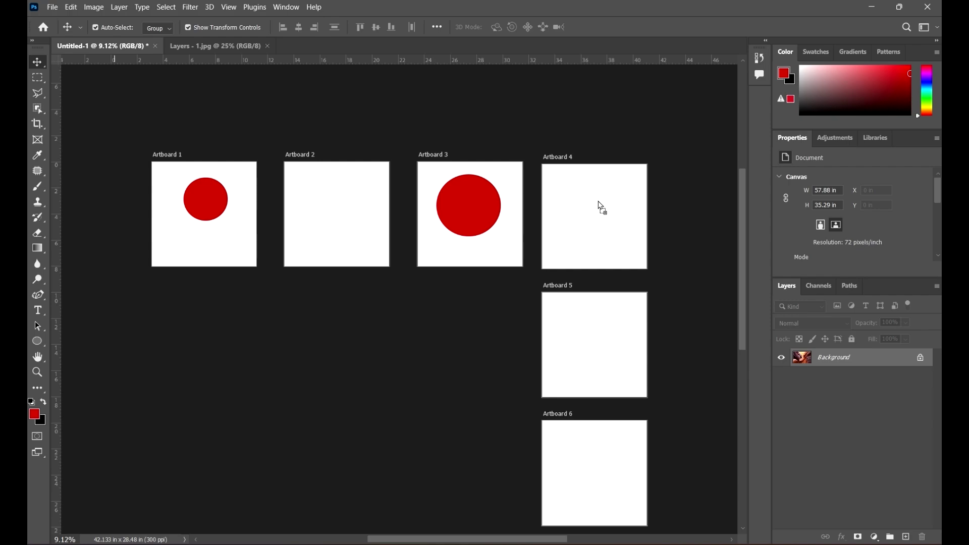
{"action": "left_click_drag", "start_coordinate": [600, 203], "coordinate": [621, 220]}
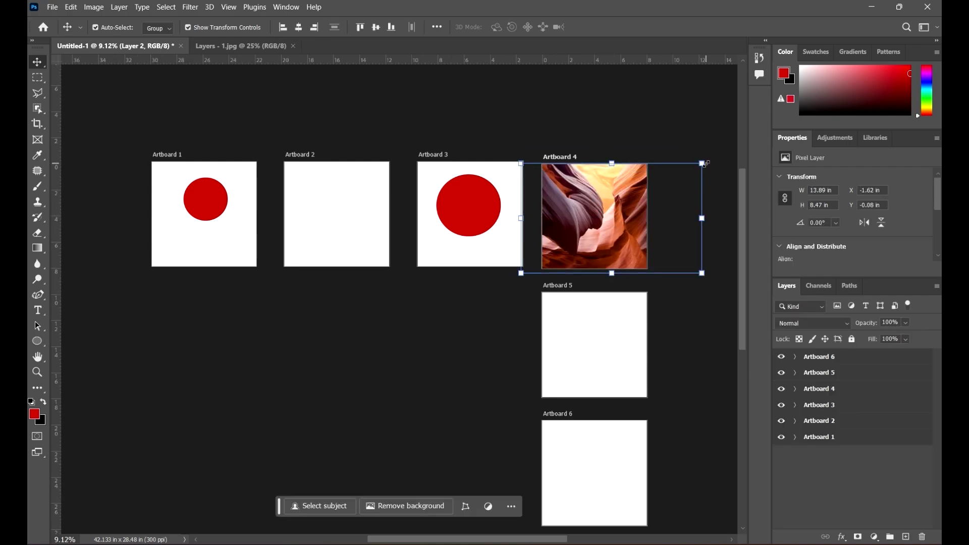
{"action": "left_click_drag", "start_coordinate": [705, 164], "coordinate": [631, 232]}
{"action": "left_click", "coordinate": [618, 31]}
- Check Artboard 4's layer group, then select Artboards 5 and 6 in turn
{"action": "left_click", "coordinate": [800, 394]}
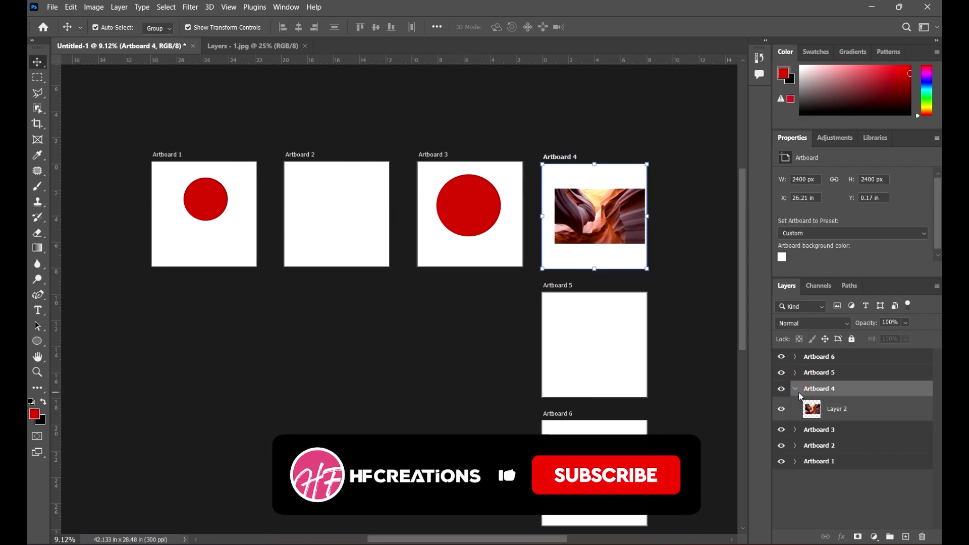
{"action": "left_click", "coordinate": [796, 389]}
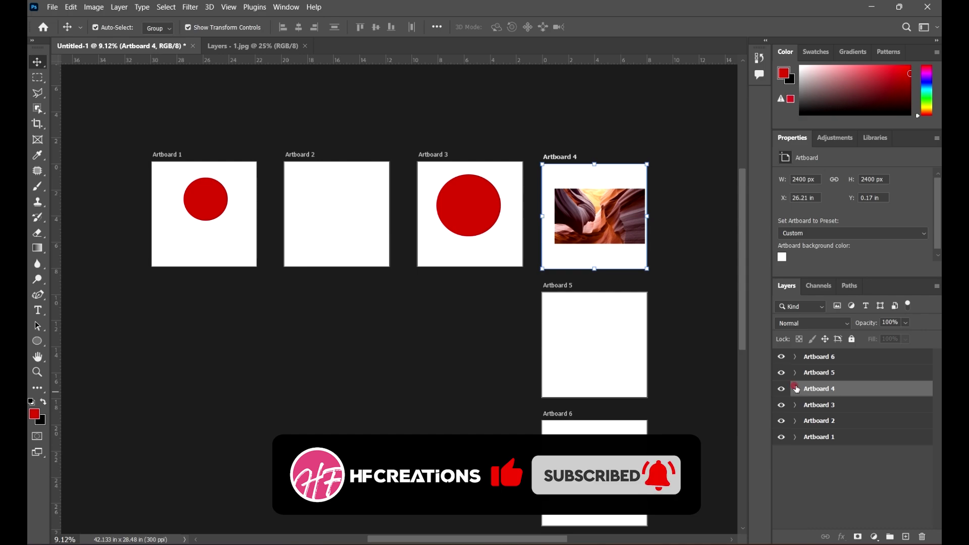
{"action": "left_click", "coordinate": [795, 389]}
{"action": "left_click", "coordinate": [853, 406]}
{"action": "left_click", "coordinate": [796, 389]}
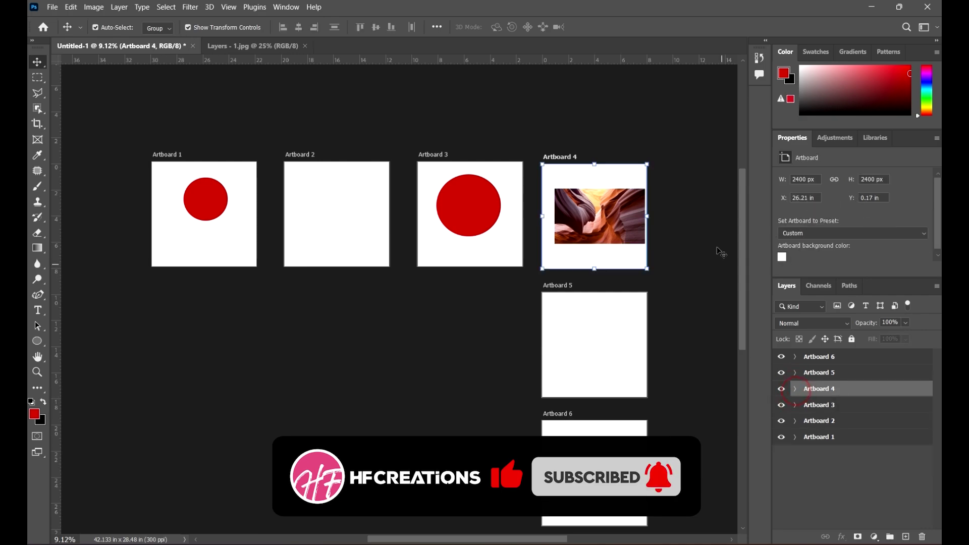
{"action": "left_click", "coordinate": [591, 326]}
{"action": "left_click_drag", "start_coordinate": [688, 340], "coordinate": [555, 242]}
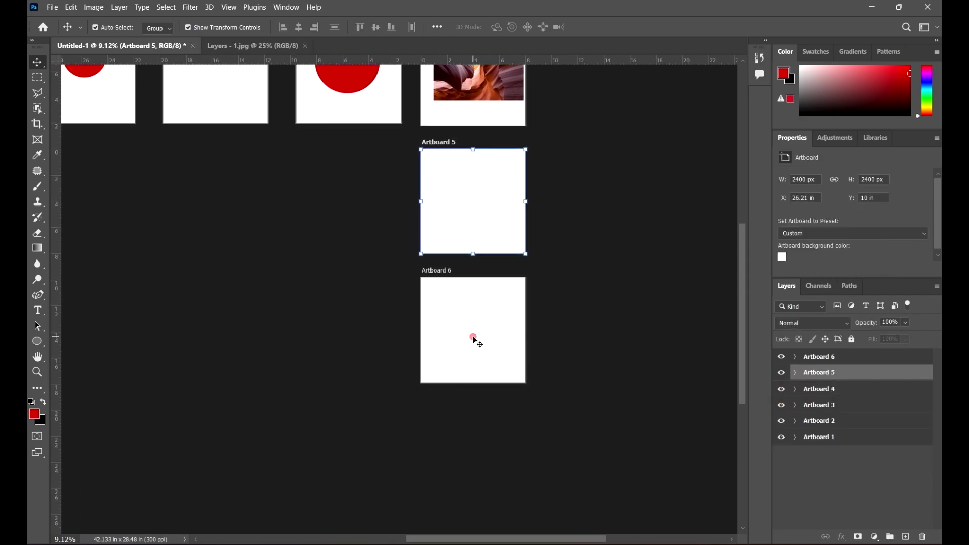
{"action": "left_click", "coordinate": [477, 339]}
{"action": "scroll", "coordinate": [492, 308], "scroll_direction": "up", "scroll_amount": 2}
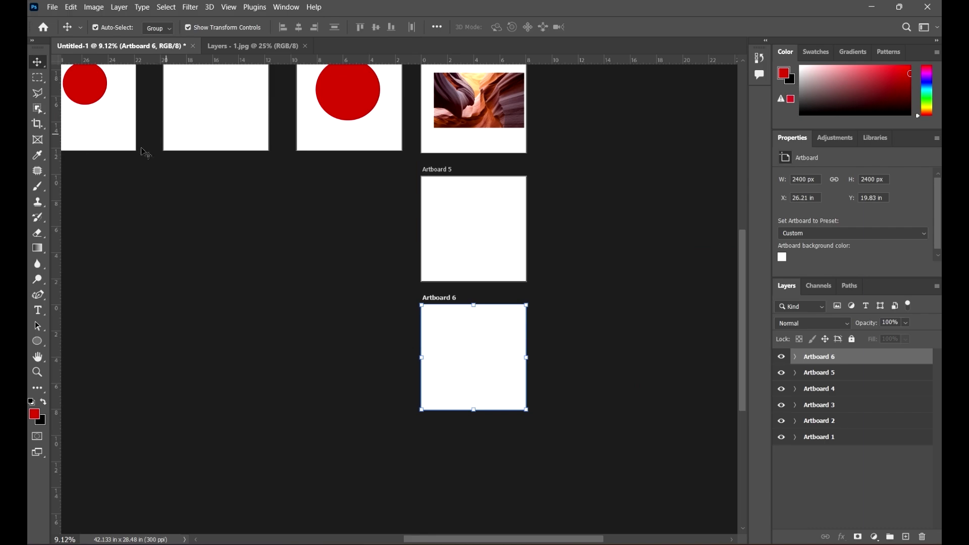
{"action": "left_click", "coordinate": [463, 318]}
{"action": "left_click", "coordinate": [479, 318]}
- With the Artboard Tool, add Artboard 7 right of Artboard 6 and Artboard 8 below it
{"action": "right_click", "coordinate": [43, 65]}
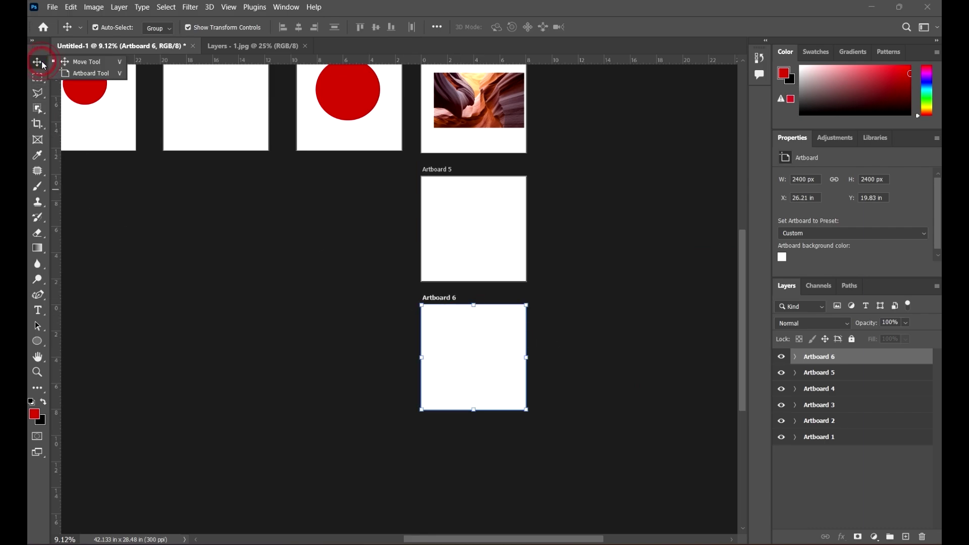
{"action": "left_click", "coordinate": [103, 73]}
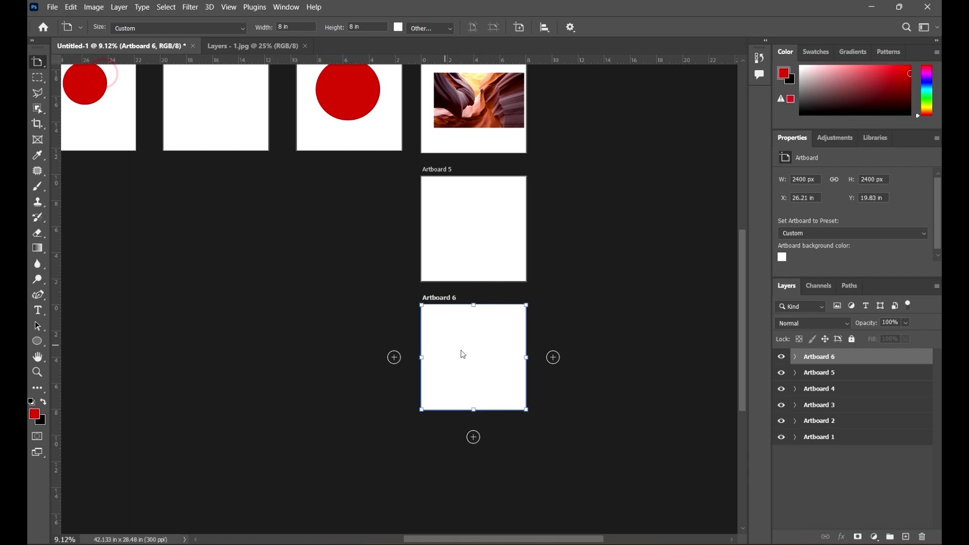
{"action": "left_click", "coordinate": [554, 358]}
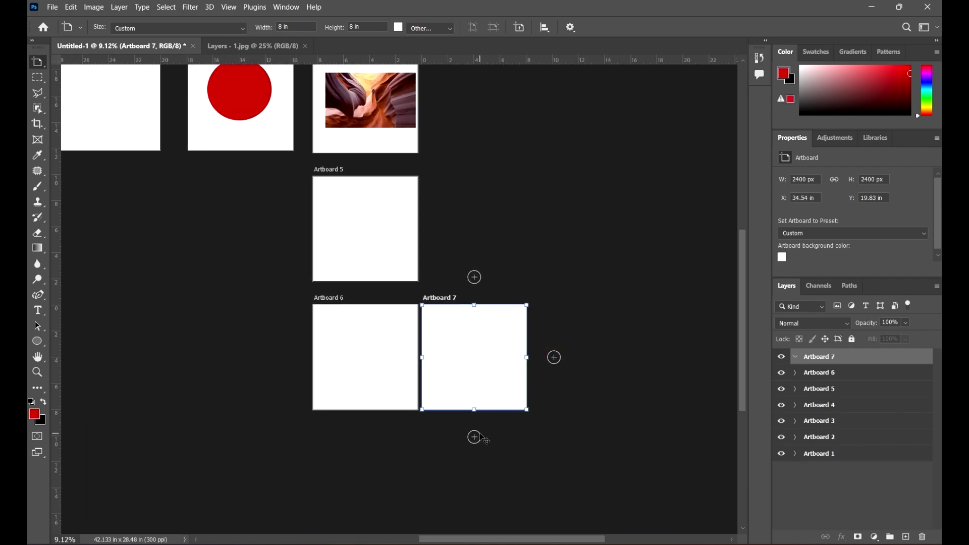
{"action": "left_click", "coordinate": [475, 437]}
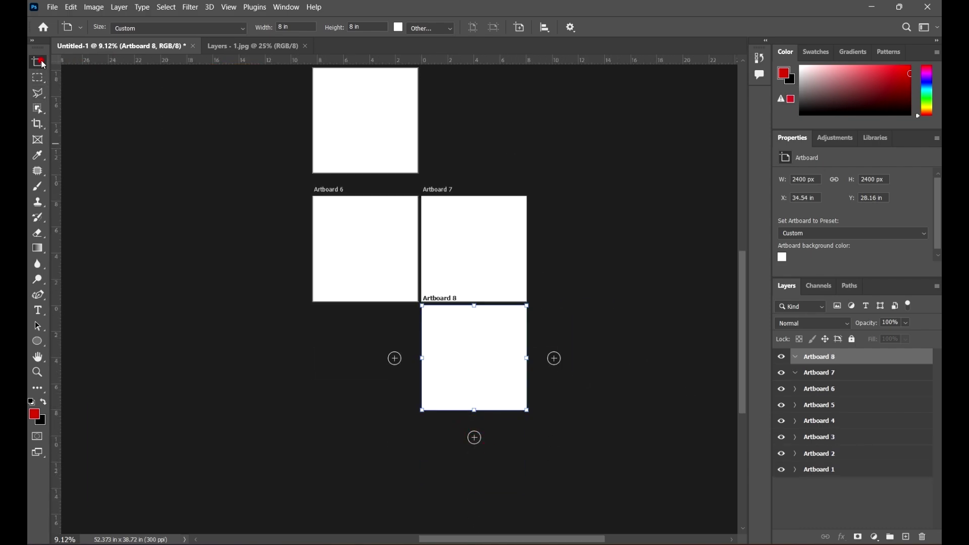
- Delete Artboards 8, 7, 6 and 5, then return to the Move Tool
{"action": "key", "text": "Delete"}
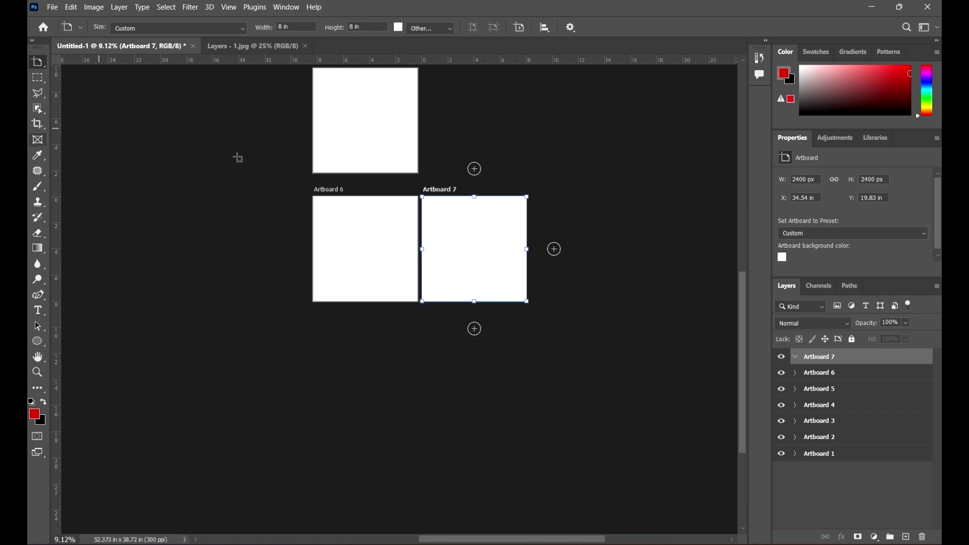
{"action": "key", "text": "Delete"}
{"action": "scroll", "coordinate": [448, 280], "scroll_direction": "up", "scroll_amount": 1}
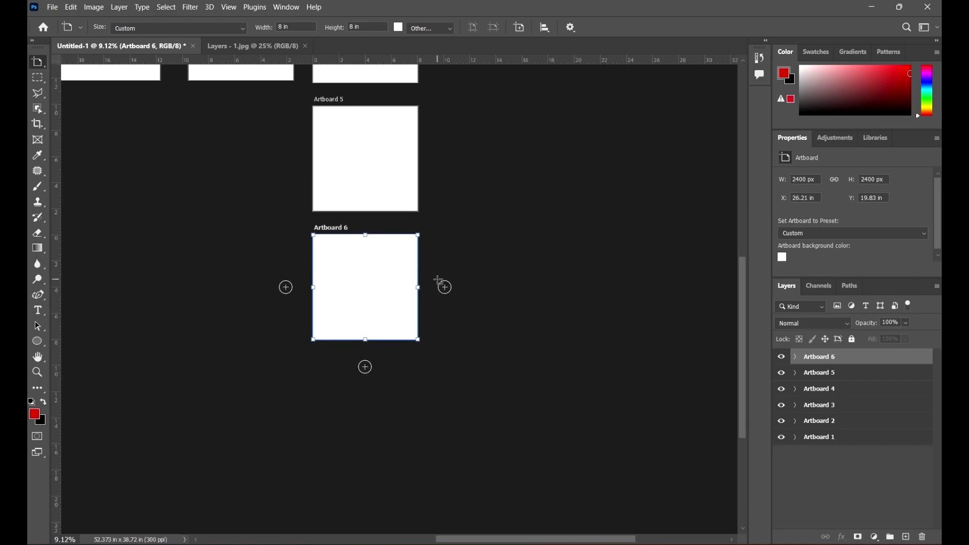
{"action": "key", "text": "Delete"}
{"action": "scroll", "coordinate": [439, 217], "scroll_direction": "up", "scroll_amount": 2}
{"action": "scroll", "coordinate": [479, 245], "scroll_direction": "up", "scroll_amount": 1}
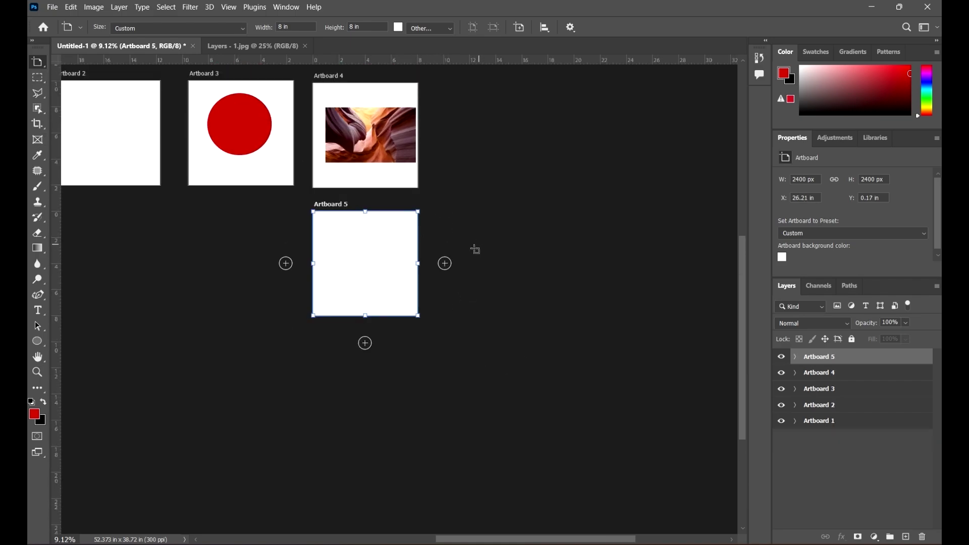
{"action": "key", "text": "Delete"}
{"action": "scroll", "coordinate": [303, 202], "scroll_direction": "up", "scroll_amount": 1}
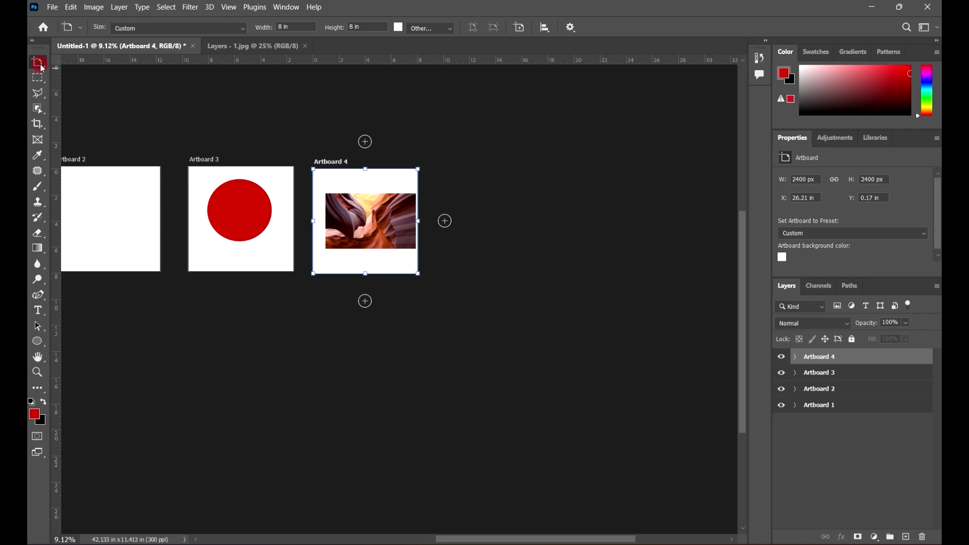
{"action": "right_click", "coordinate": [38, 63]}
{"action": "left_click", "coordinate": [87, 60]}
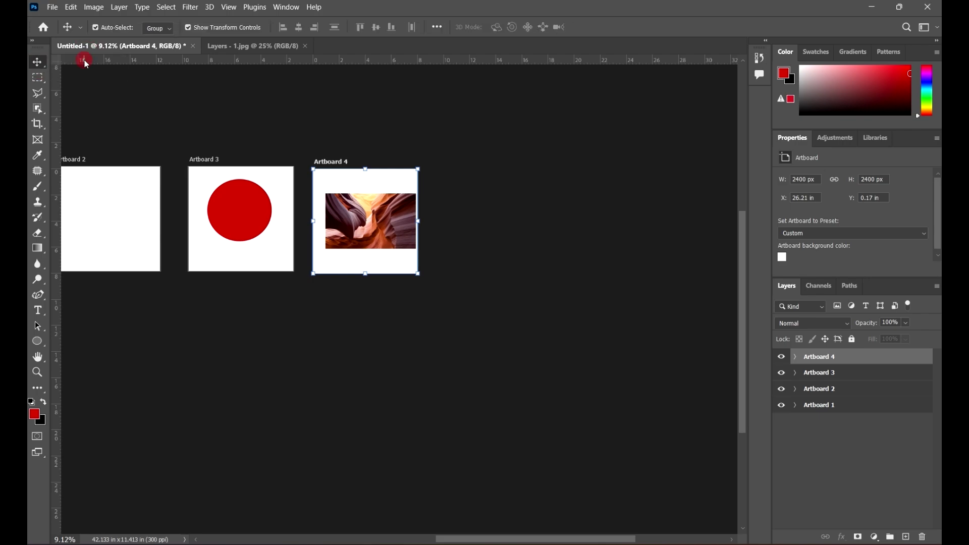
- Alt-drag a copy of Artboard 1's red Ellipse 1 circle into the centre of Artboard 2
{"action": "left_click", "coordinate": [270, 112]}
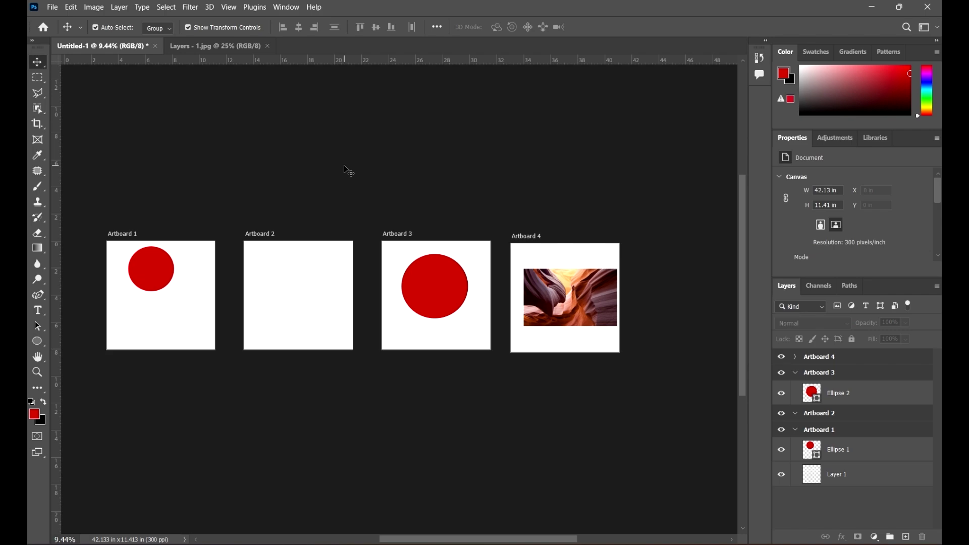
{"action": "scroll", "coordinate": [290, 195], "scroll_direction": "down", "scroll_amount": 1}
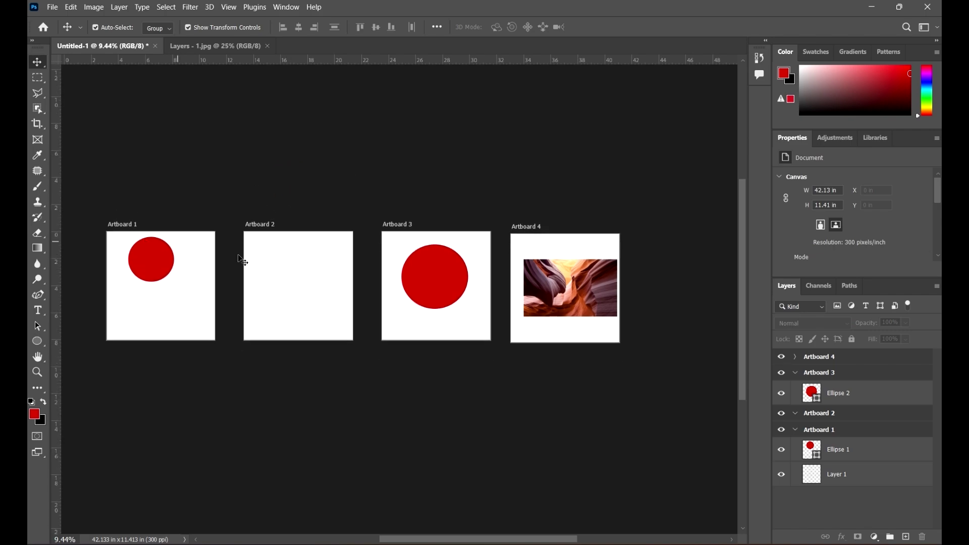
{"action": "left_click", "coordinate": [161, 257]}
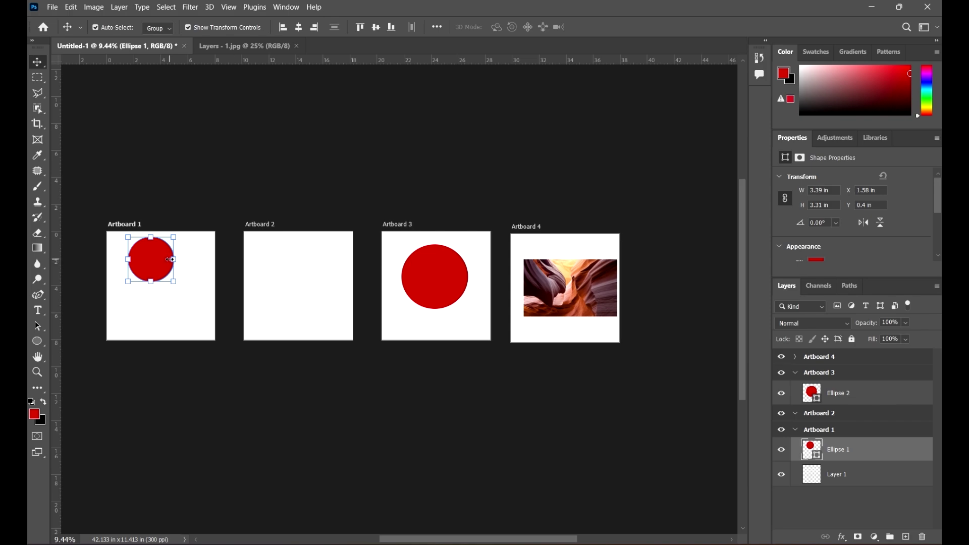
{"action": "mouse_move", "coordinate": [320, 279]}
{"action": "left_mouse_down"}
{"action": "mouse_move", "coordinate": [296, 274]}
{"action": "mouse_move", "coordinate": [338, 277]}
{"action": "left_mouse_up"}
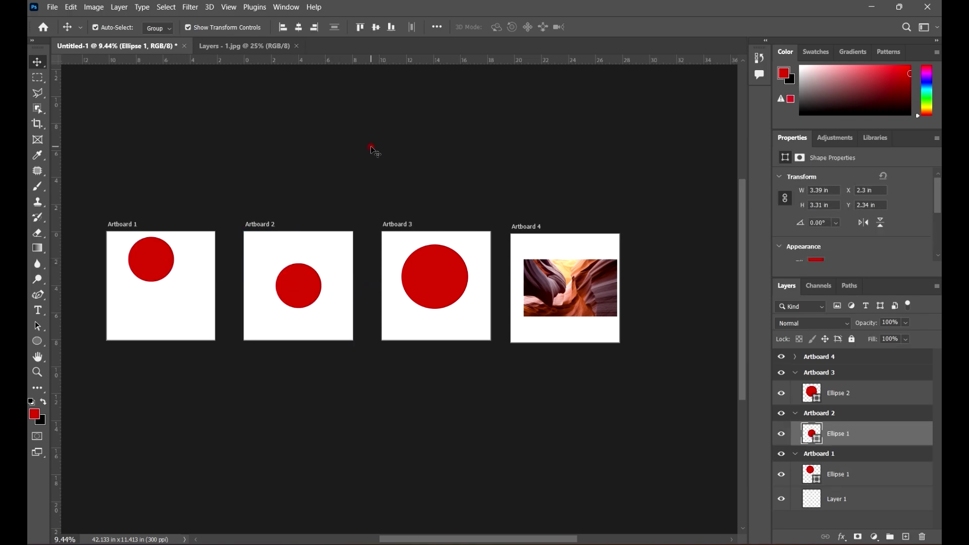
{"action": "left_click", "coordinate": [372, 151], "text": "ctrl"}
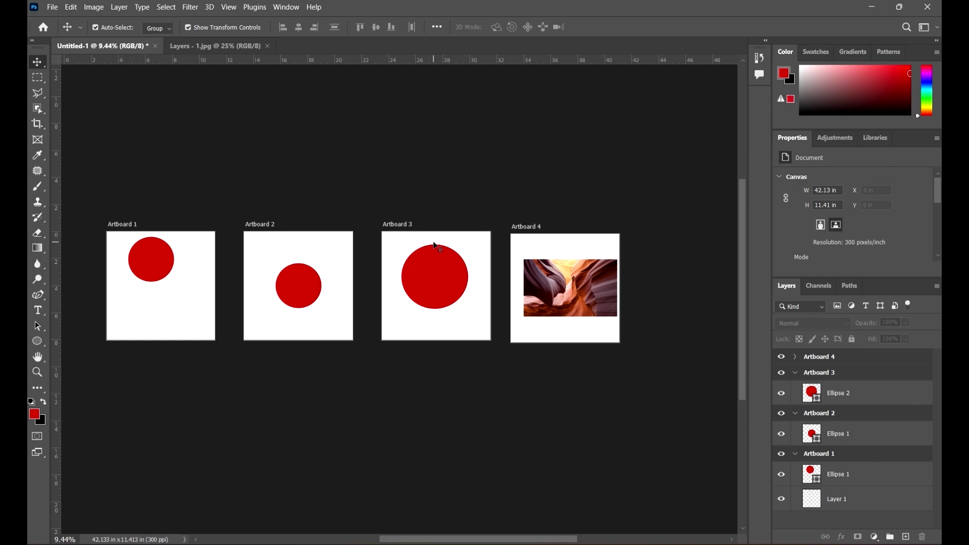
- Drop a copy of the red circle into Artboard 3's lower right corner
{"action": "left_click_drag", "start_coordinate": [435, 246], "coordinate": [468, 319]}
{"action": "left_click", "coordinate": [598, 277], "text": "ctrl"}
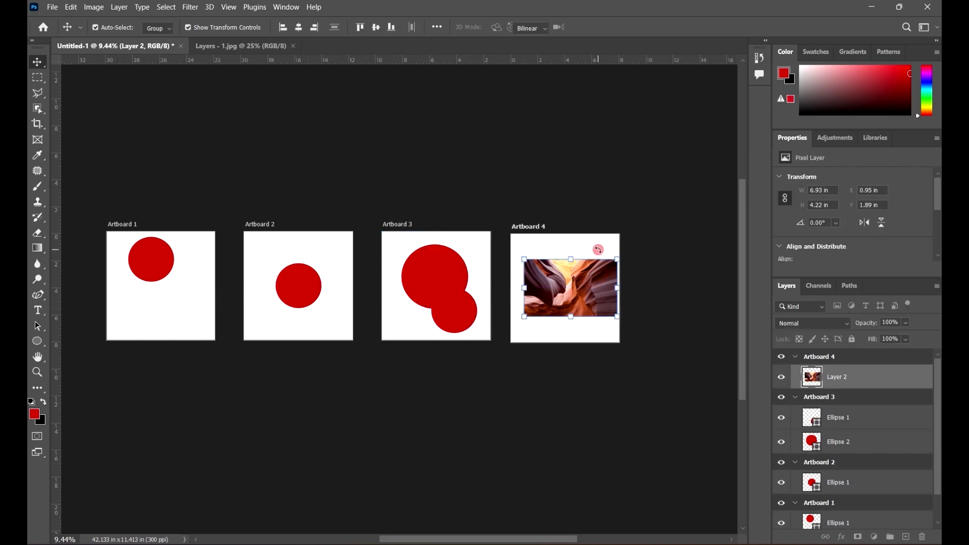
{"action": "left_click", "coordinate": [593, 204]}
- Paste the circle into Artboard 4 and place it over the canyon photo's upper right
{"action": "left_click", "coordinate": [575, 249]}
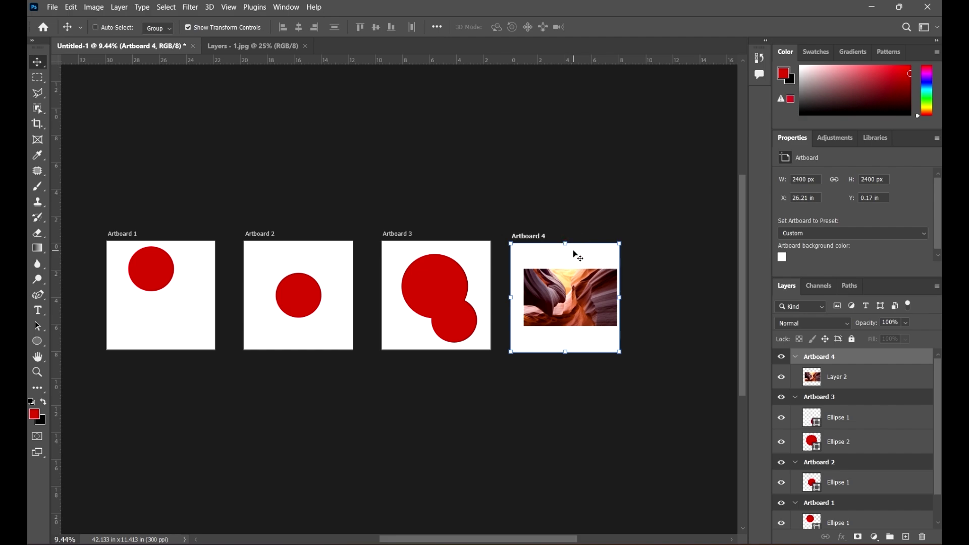
{"action": "key", "text": "ctrl+v"}
{"action": "left_click", "coordinate": [616, 147]}
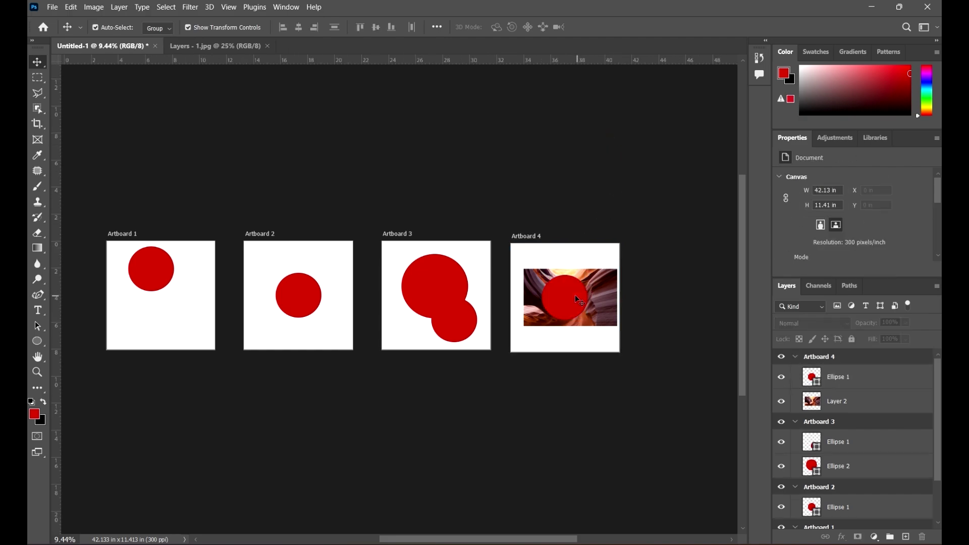
{"action": "left_click_drag", "start_coordinate": [571, 298], "coordinate": [599, 269]}
{"action": "left_click", "coordinate": [563, 175]}
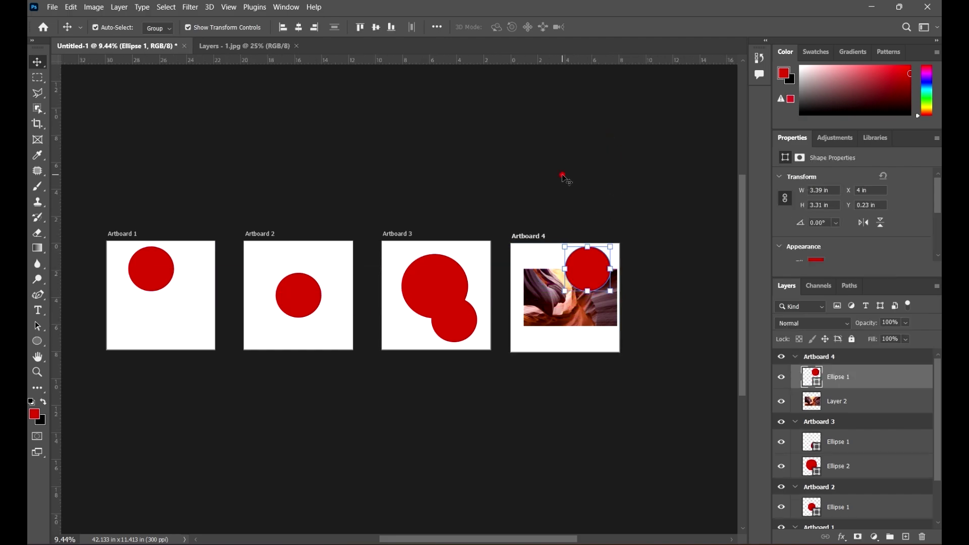
{"action": "left_click_drag", "start_coordinate": [414, 188], "coordinate": [465, 180]}
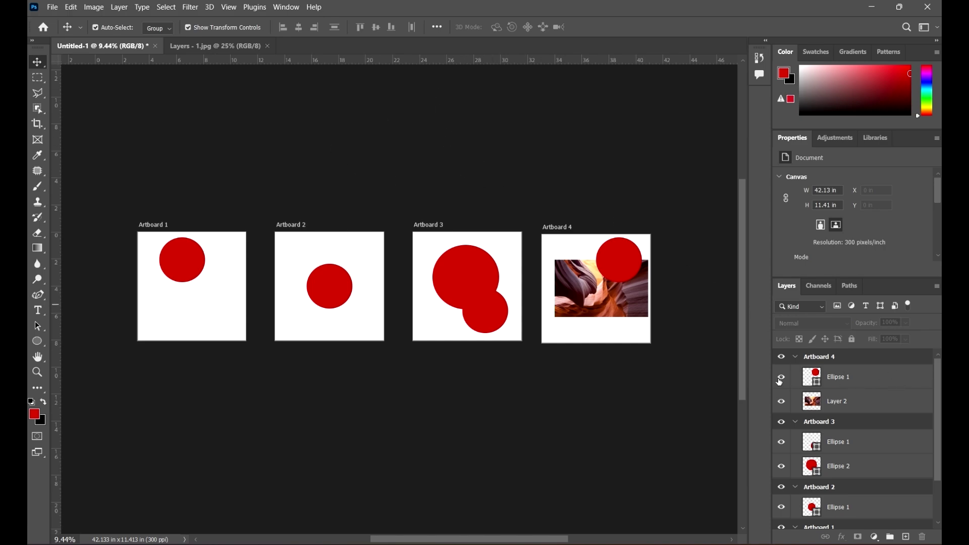
{"action": "scroll", "coordinate": [456, 236], "scroll_direction": "down", "scroll_amount": 1}
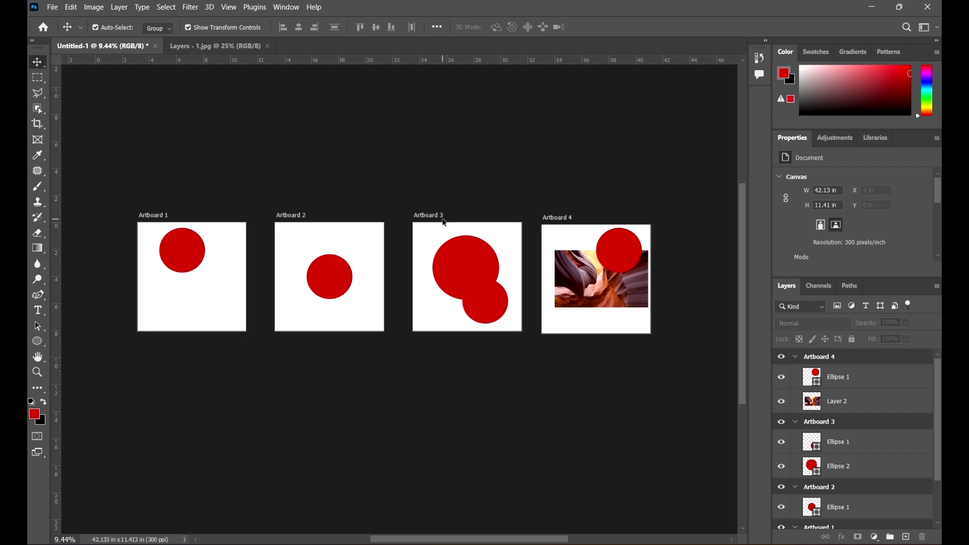